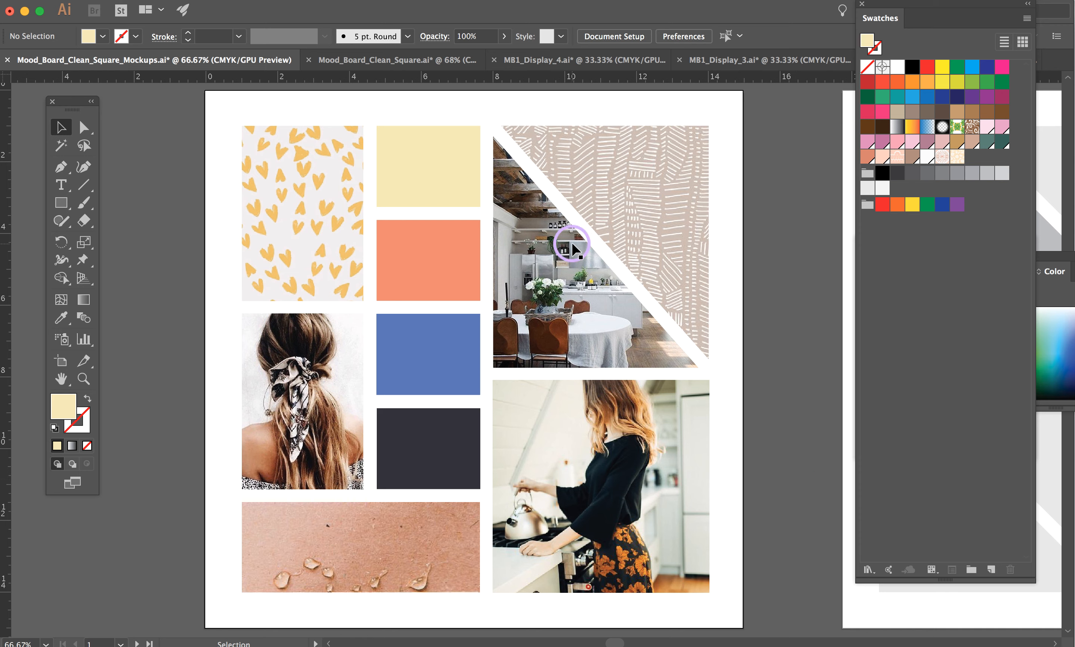
Compare the finished mockup mood board with the blank Mood_Board_Clean_Square.ai template, ending in the blank template
click(359, 61)
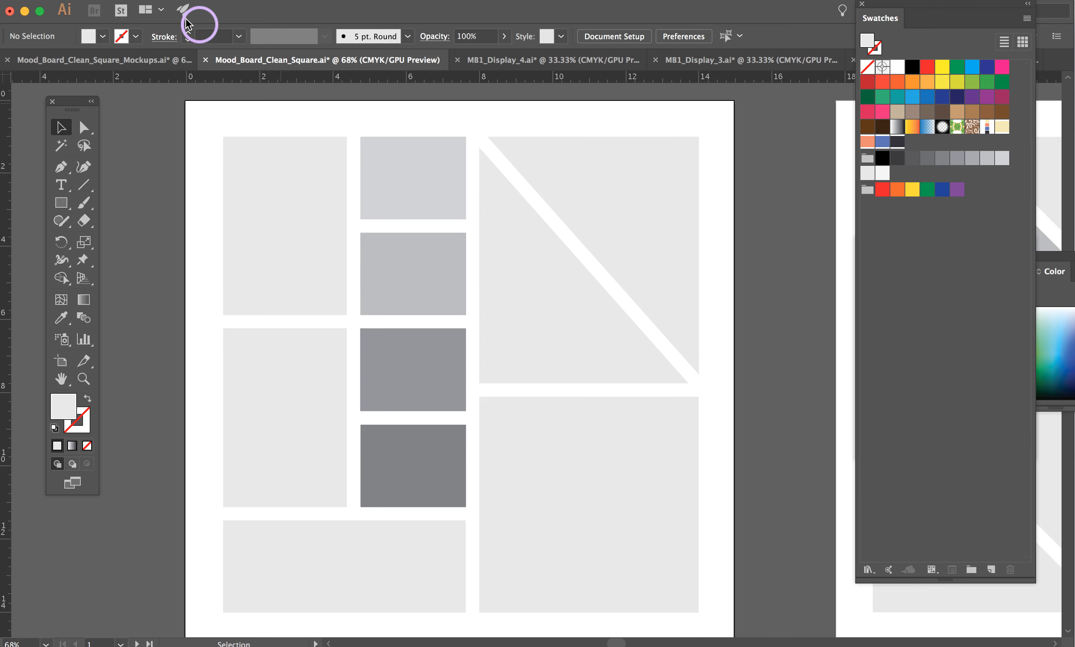
click(156, 63)
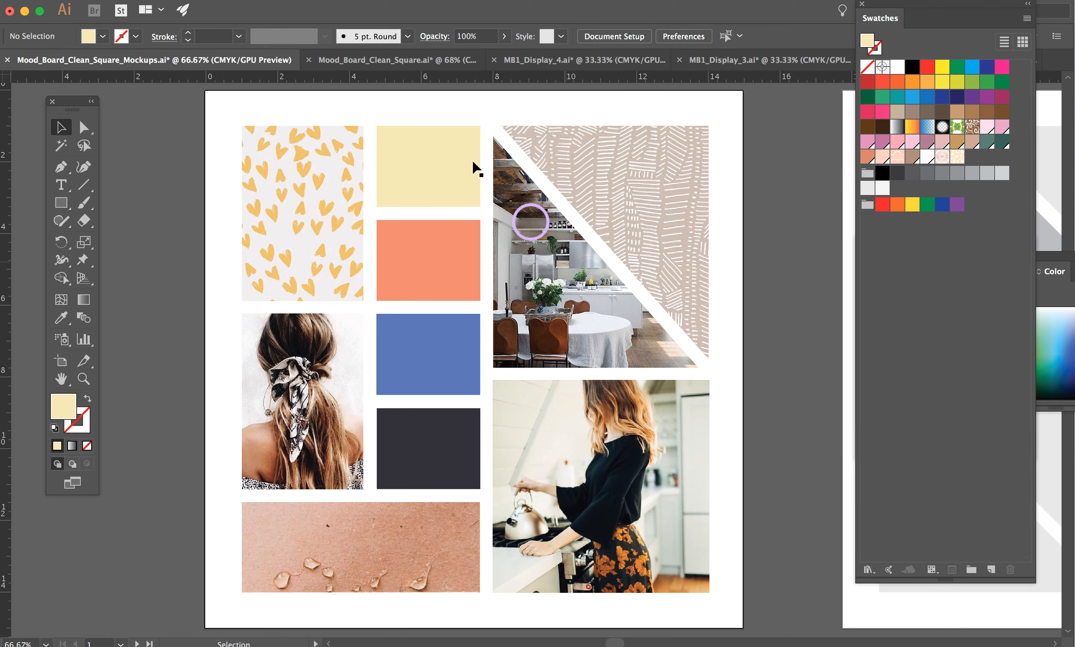
click(402, 60)
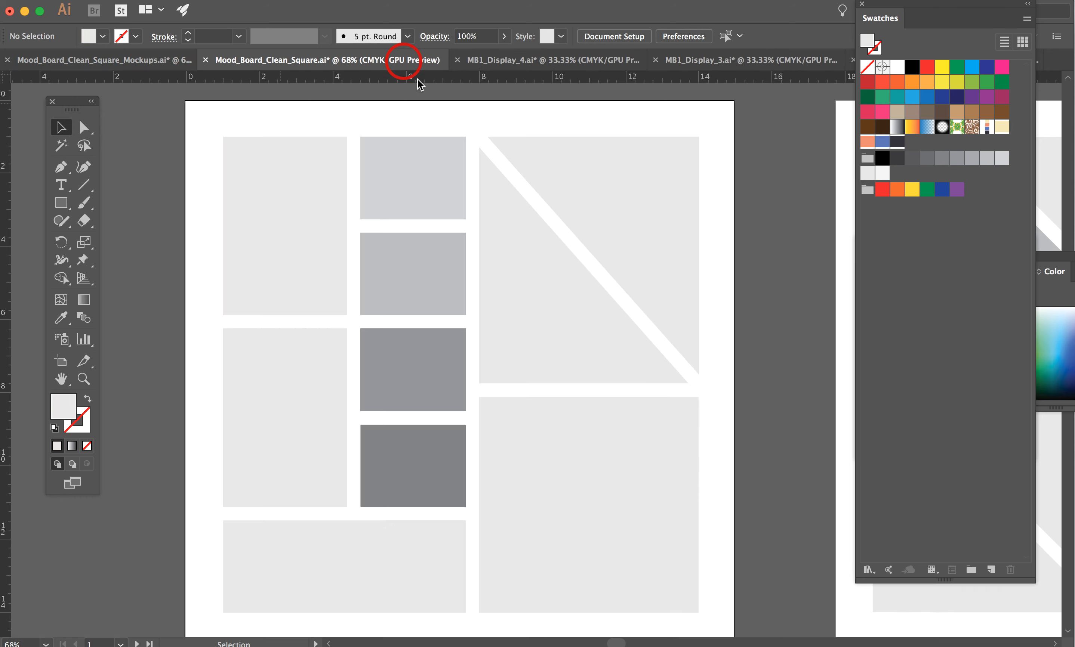
Place Nordic-Style-Interior-Design-39.jpg inside the lower triangle of the split square using Draw Inside mode, sized slightly larger than the triangle
click(546, 305)
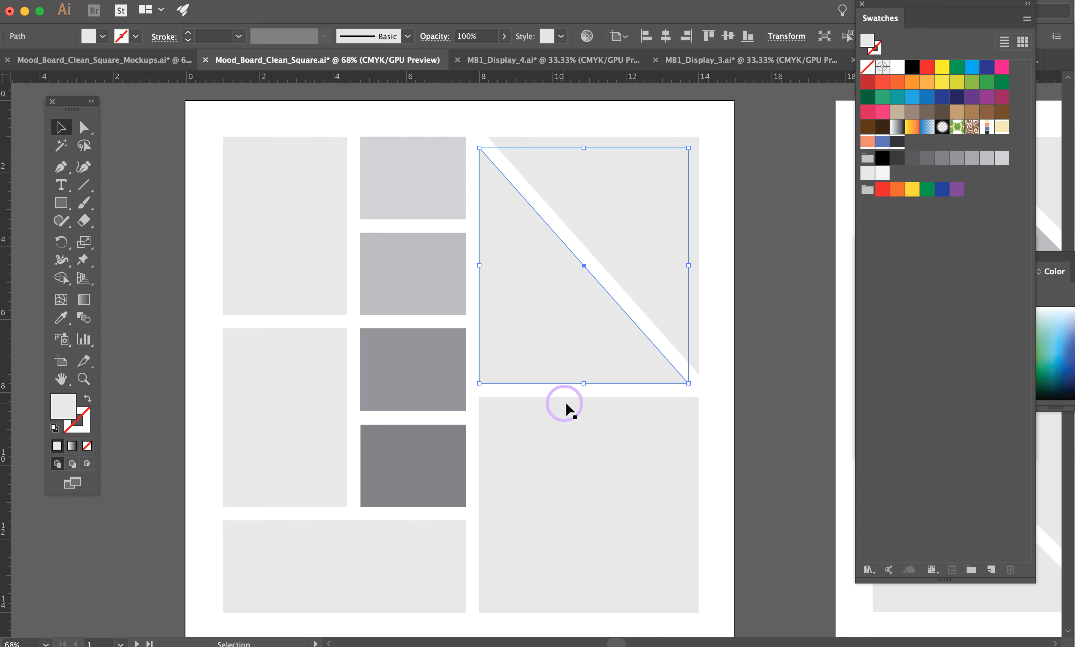
click(87, 465)
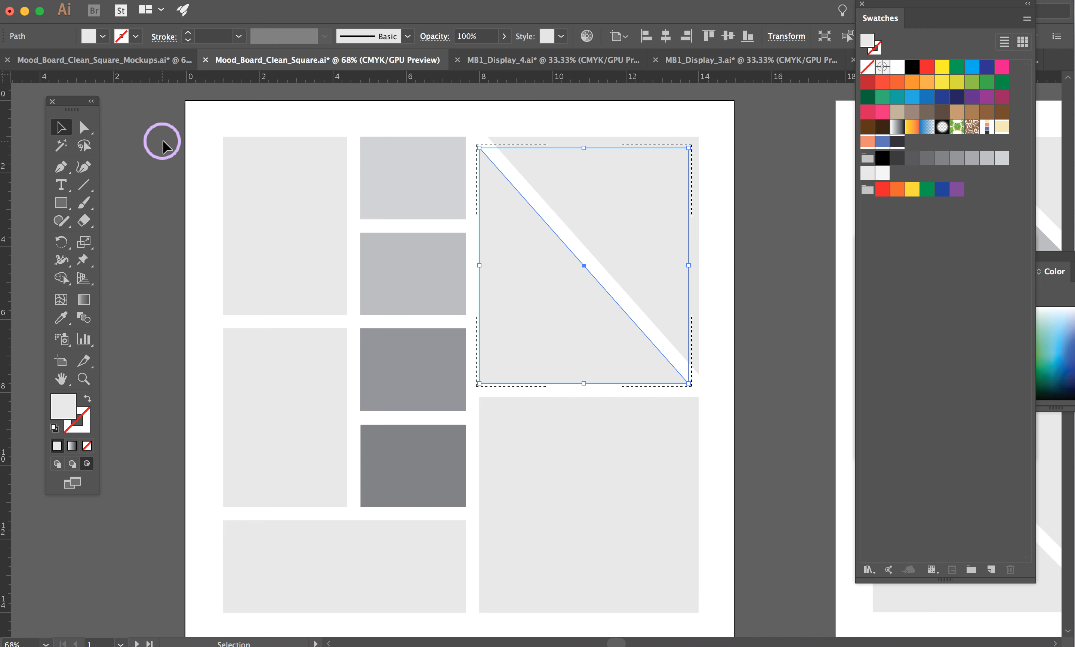
click(127, 2)
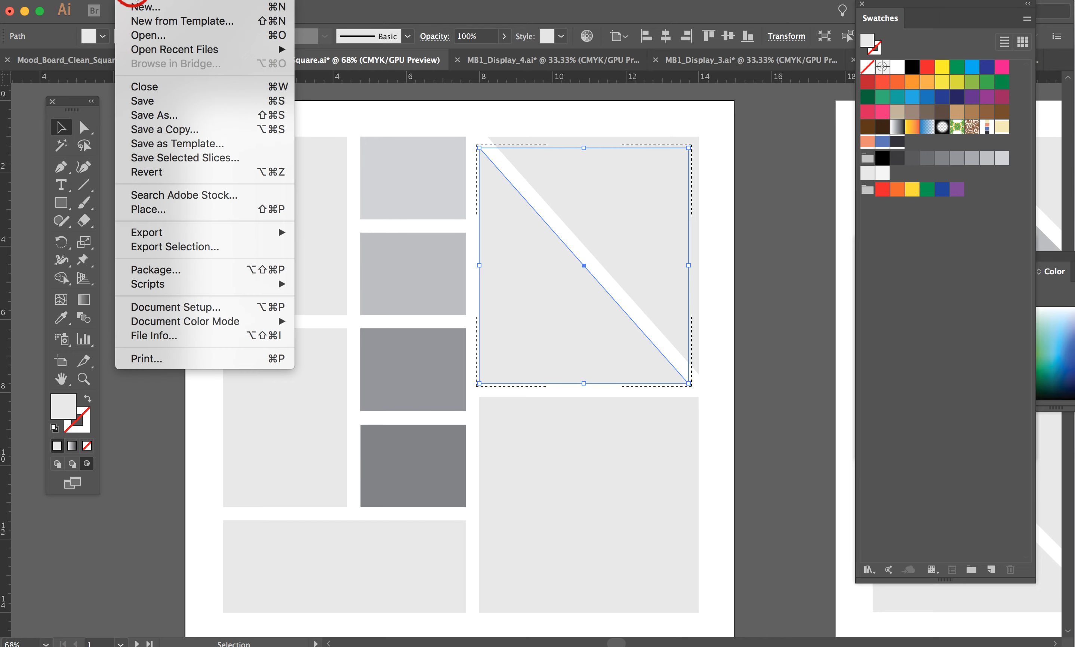
click(176, 211)
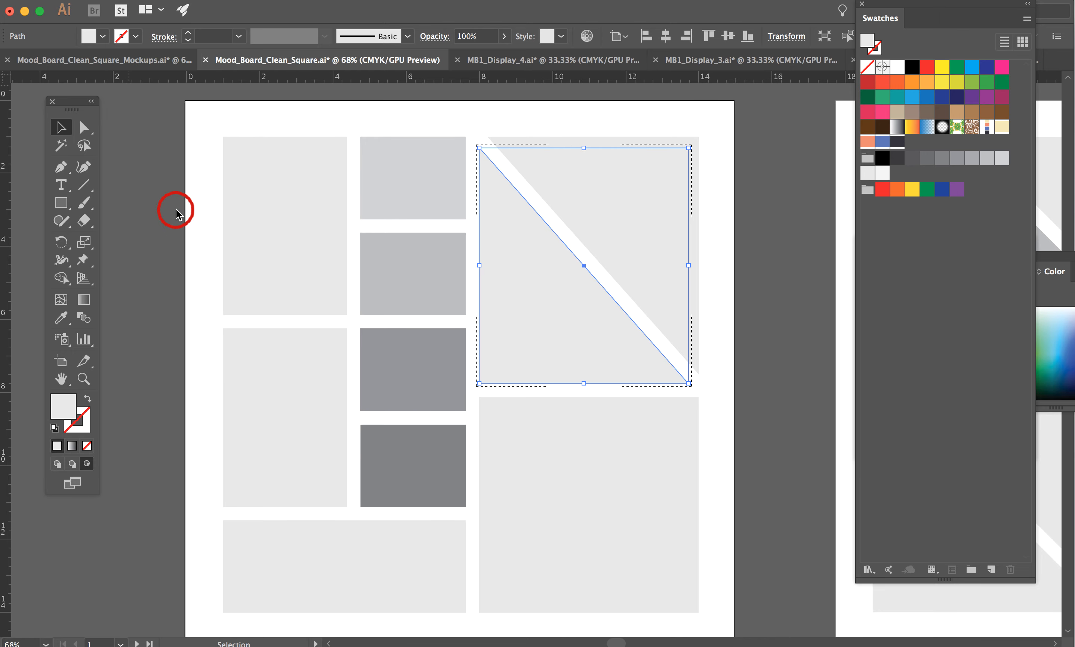
drag(622, 87, 493, 251)
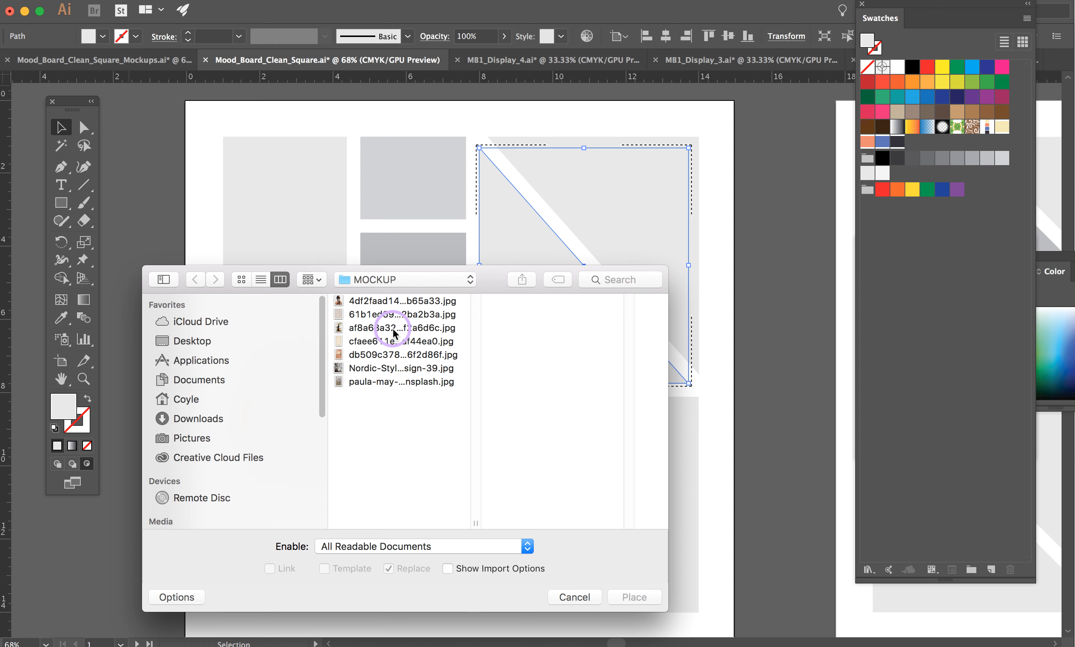
click(368, 329)
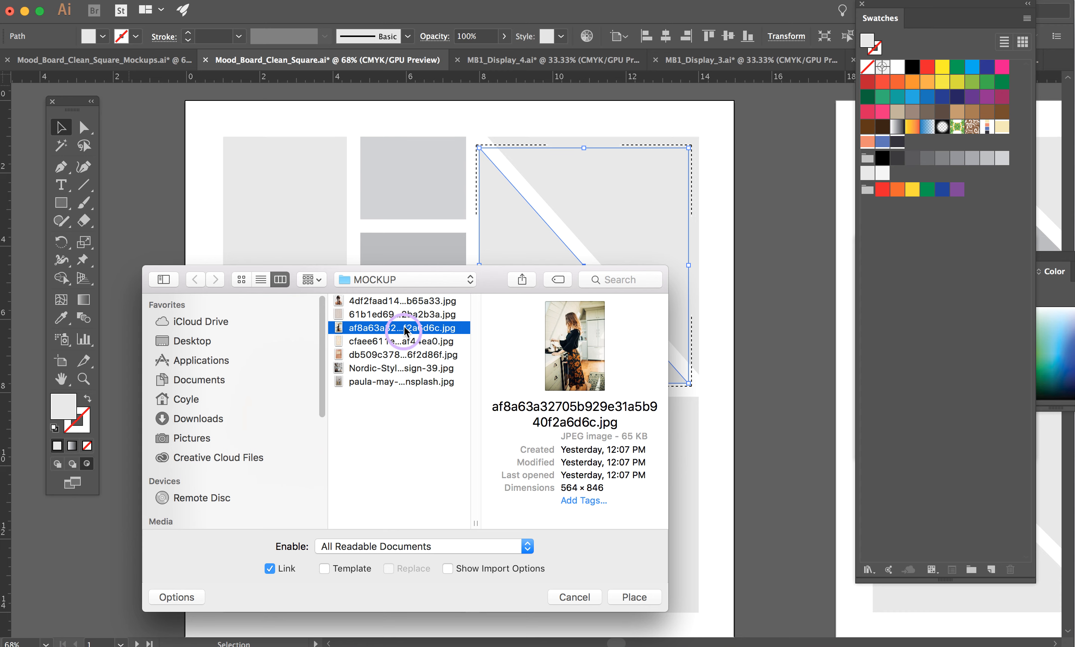
click(401, 302)
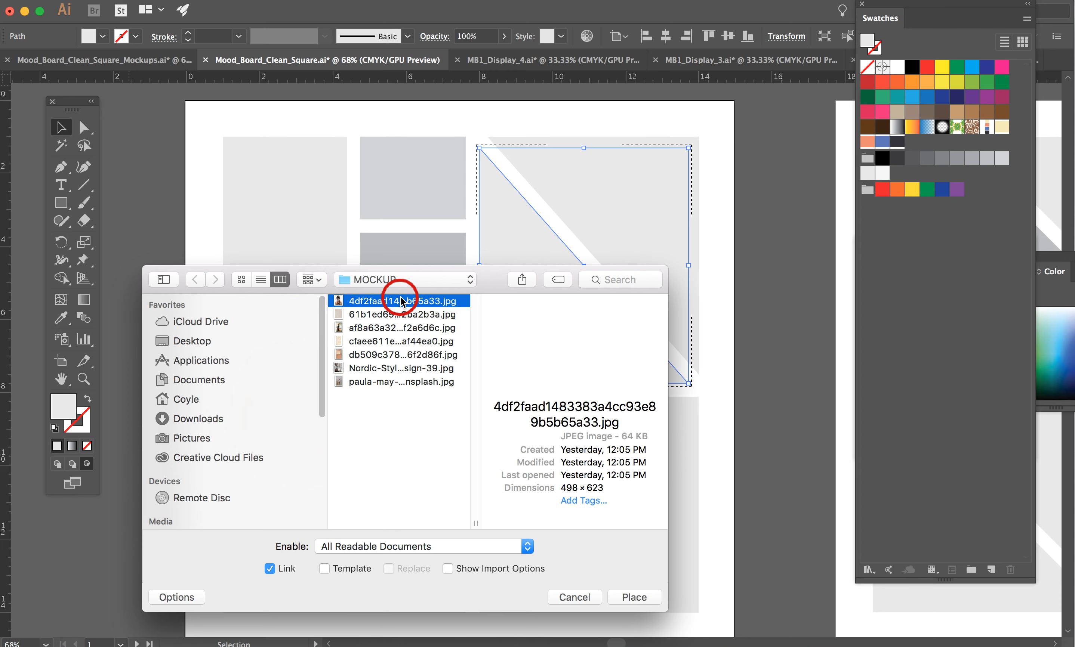
click(412, 381)
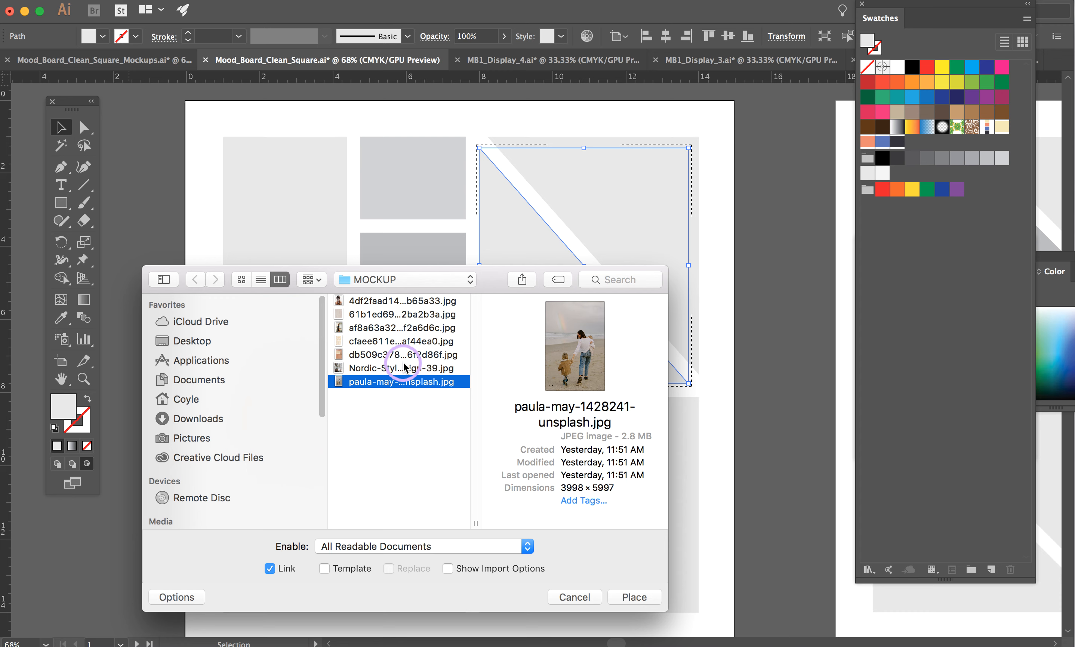
click(407, 368)
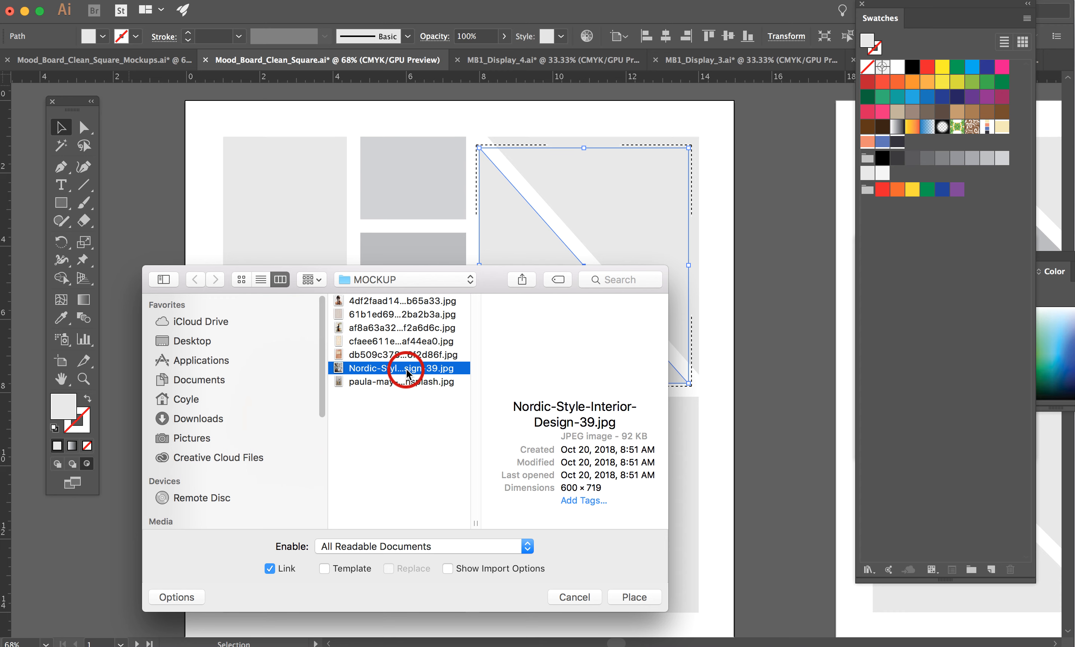
click(635, 598)
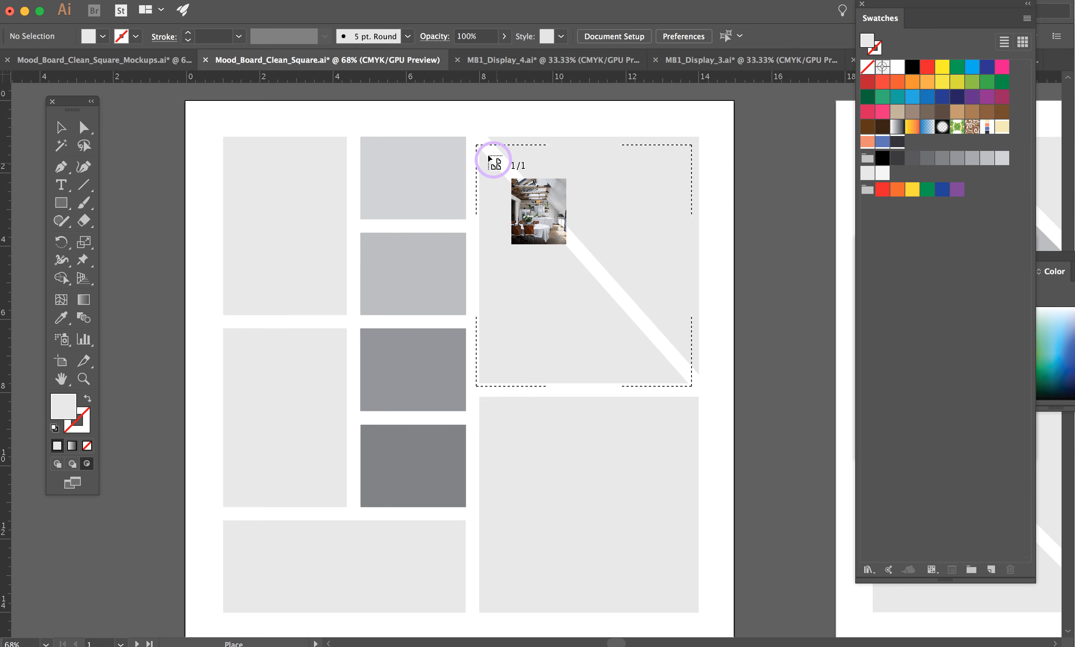
drag(459, 125, 720, 437)
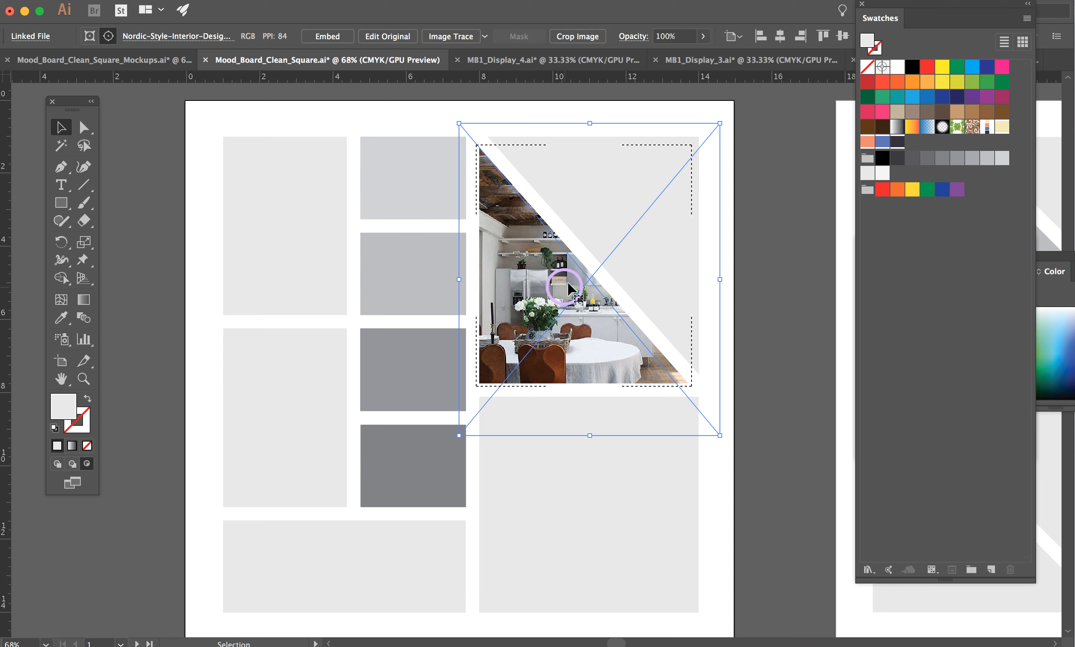
Scale the kitchen photo proportionally and position it so it fills the triangle, finishing outside the clipping shape
mouse_move(538, 286)
mouse_down()
mouse_move(556, 291)
mouse_move(504, 272)
mouse_move(533, 289)
mouse_up()
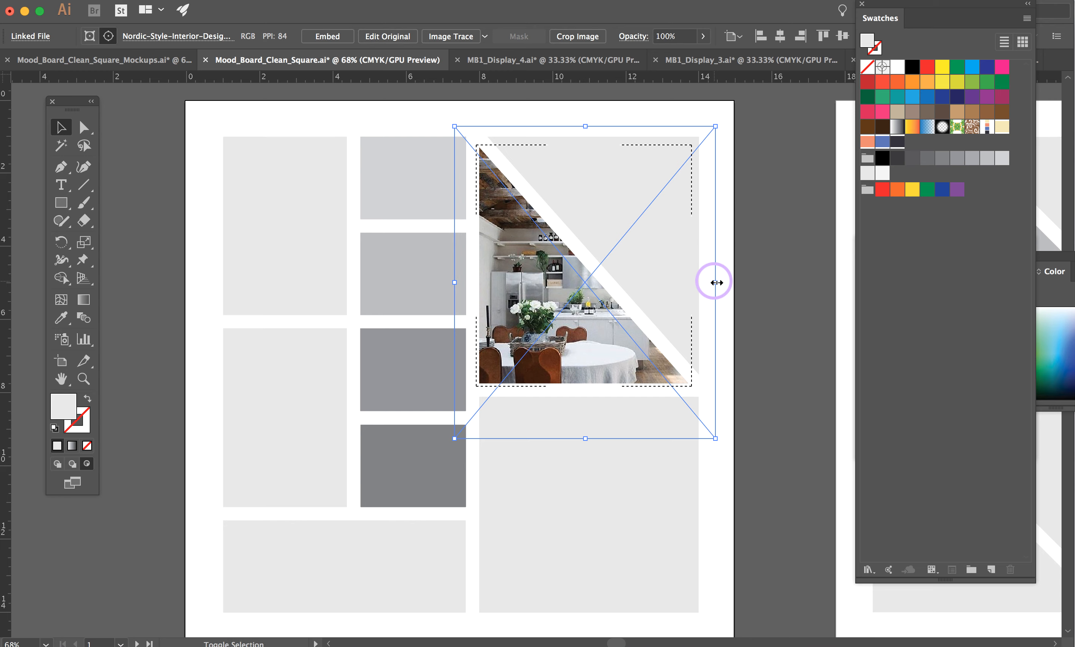
drag(715, 282, 738, 267)
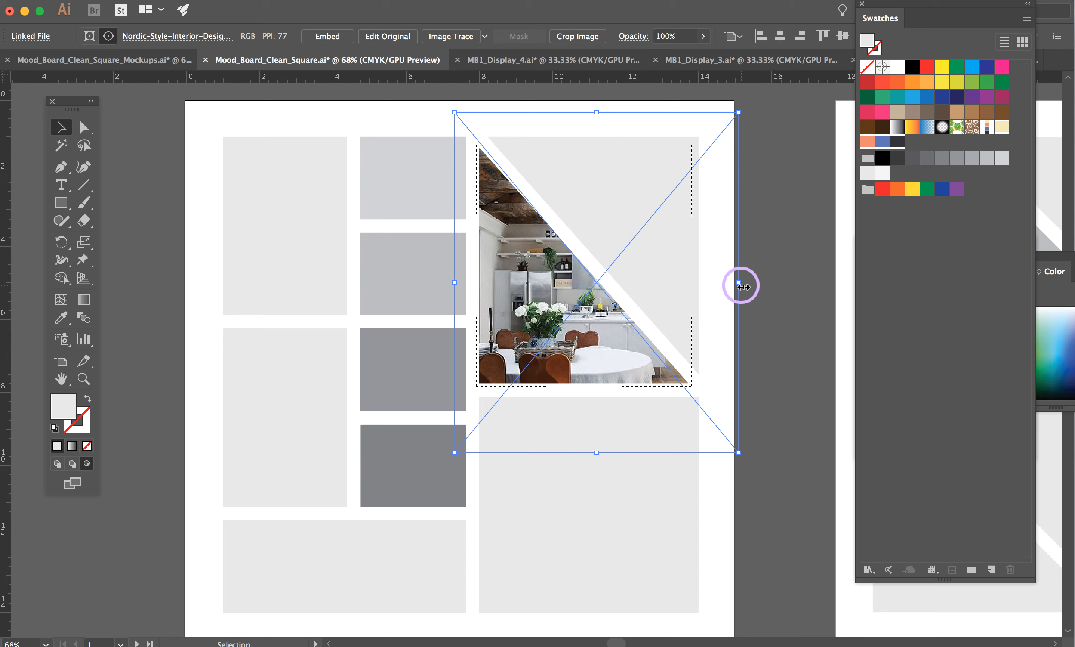
drag(738, 282, 646, 282)
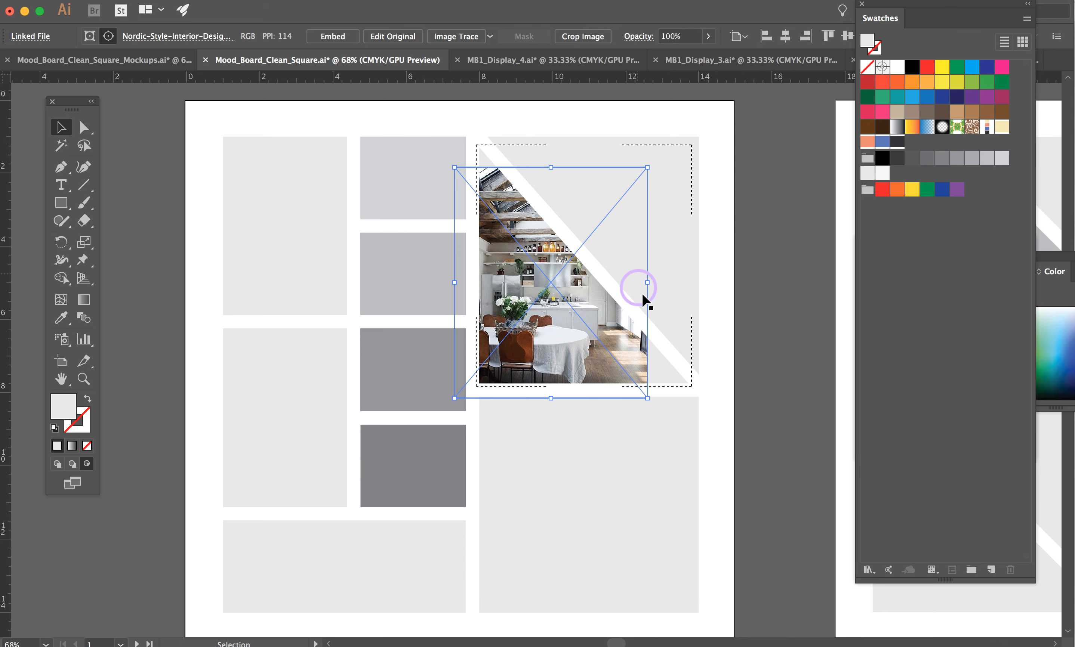
drag(653, 285, 712, 275)
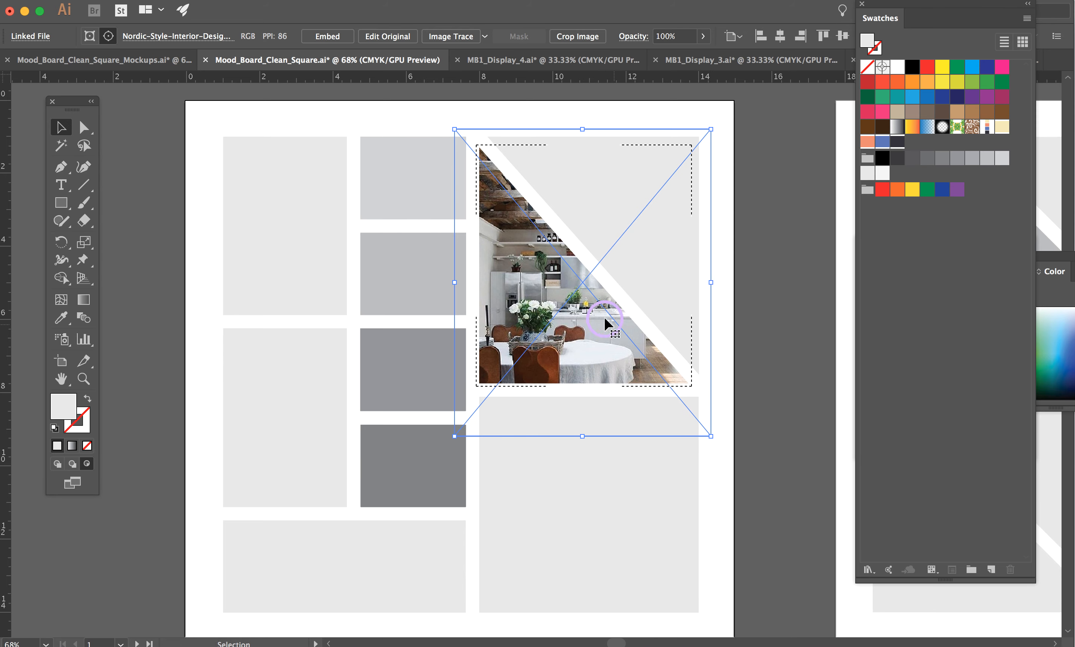
click(751, 250)
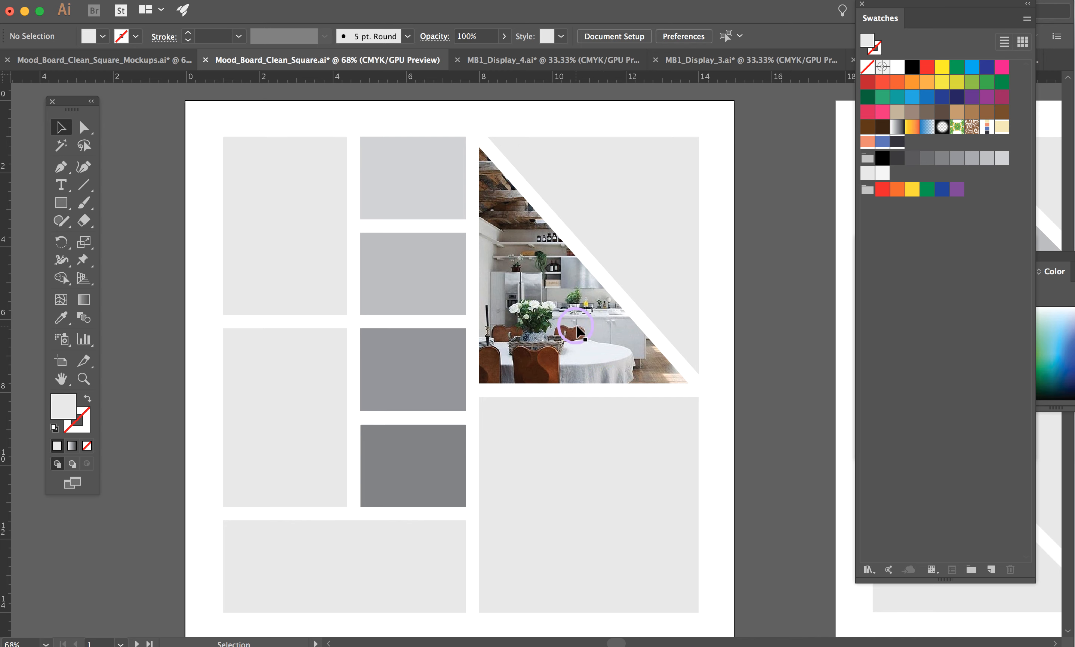
Isolate the kitchen photo's clip group and shift the photo up slightly within the triangle, ending outside isolation mode
click(551, 298)
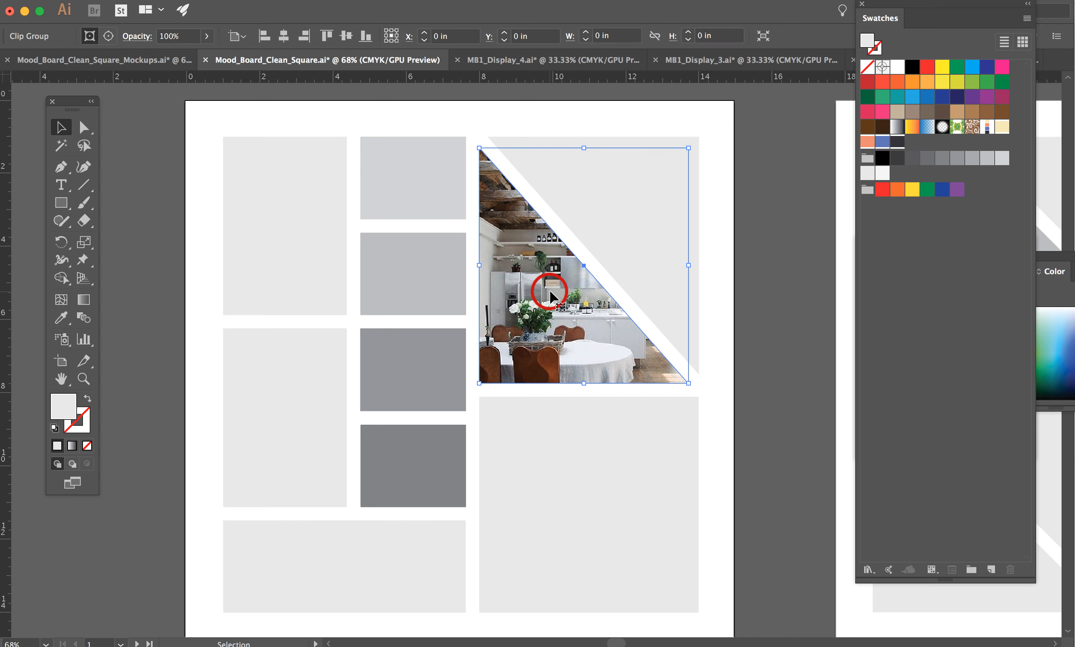
double_click(552, 298)
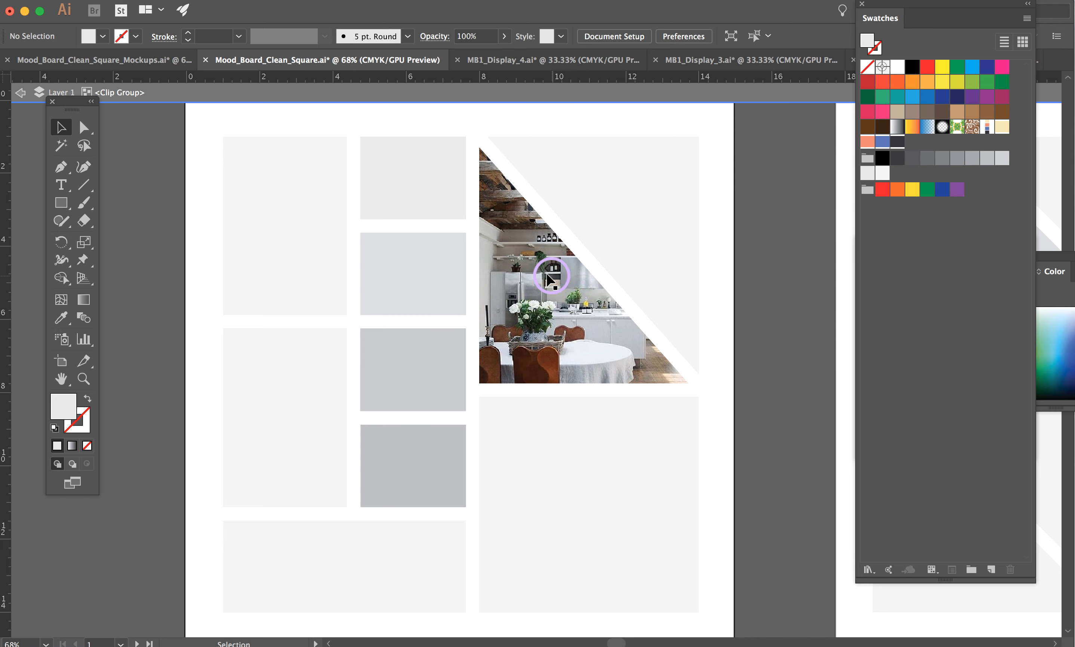
click(548, 301)
mouse_move(546, 296)
mouse_down()
mouse_move(571, 334)
mouse_move(553, 299)
mouse_move(531, 298)
mouse_move(540, 283)
mouse_move(518, 307)
mouse_move(529, 295)
mouse_up()
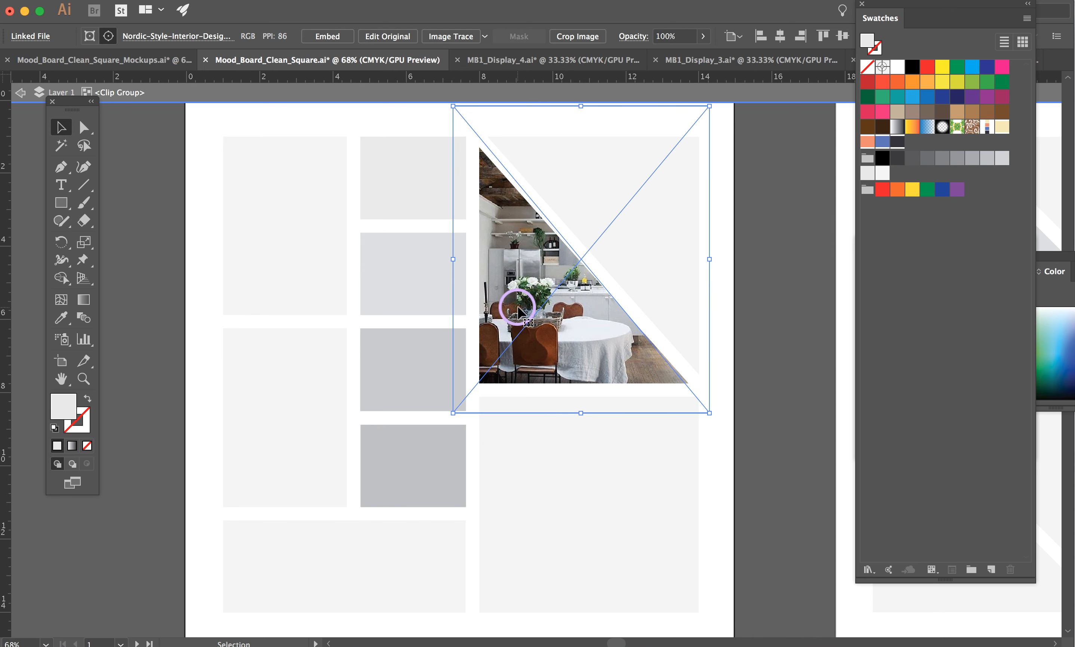
double_click(772, 301)
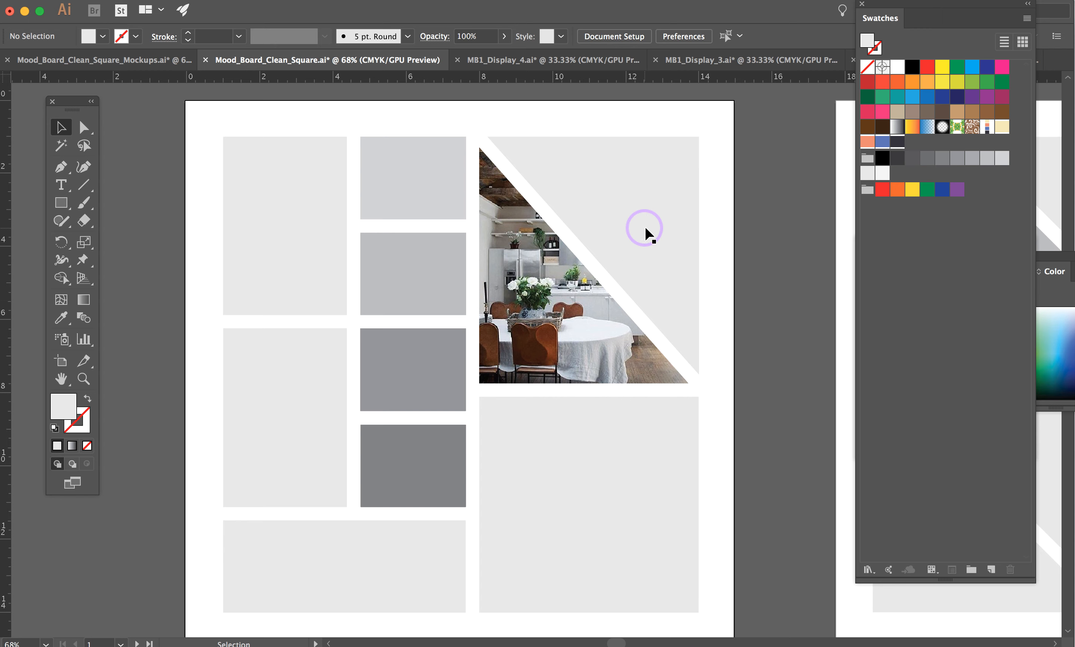
Place 4df2faad1483383a4cc93e89b5b65a33.jpg inside the portrait rectangle above the wide bottom one using Draw Inside mode, following the mockup document
click(621, 191)
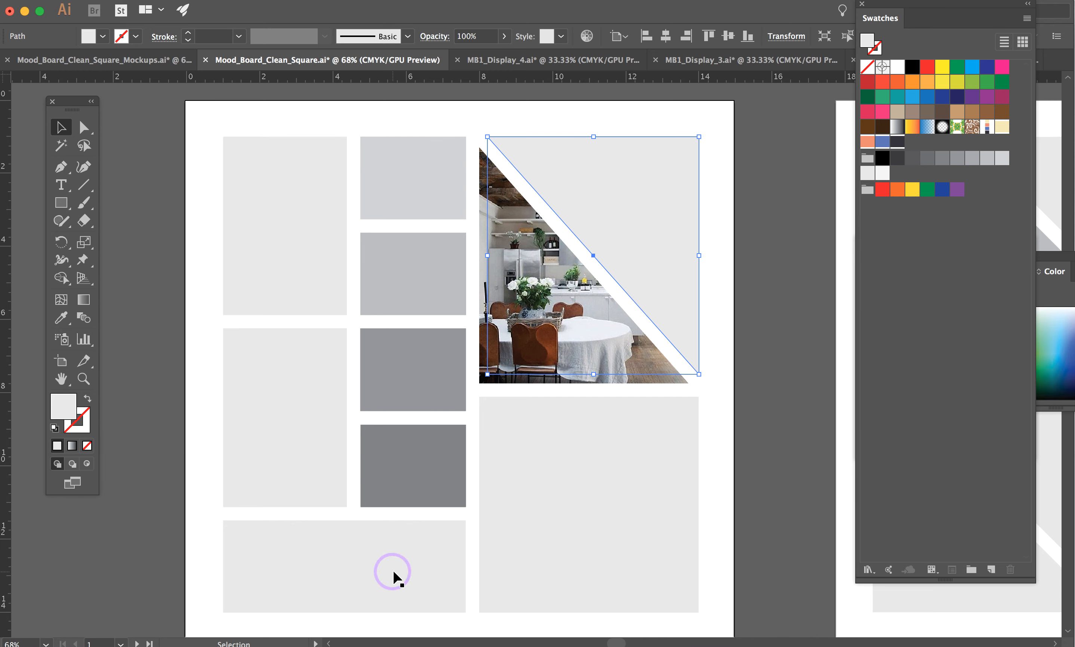
click(286, 417)
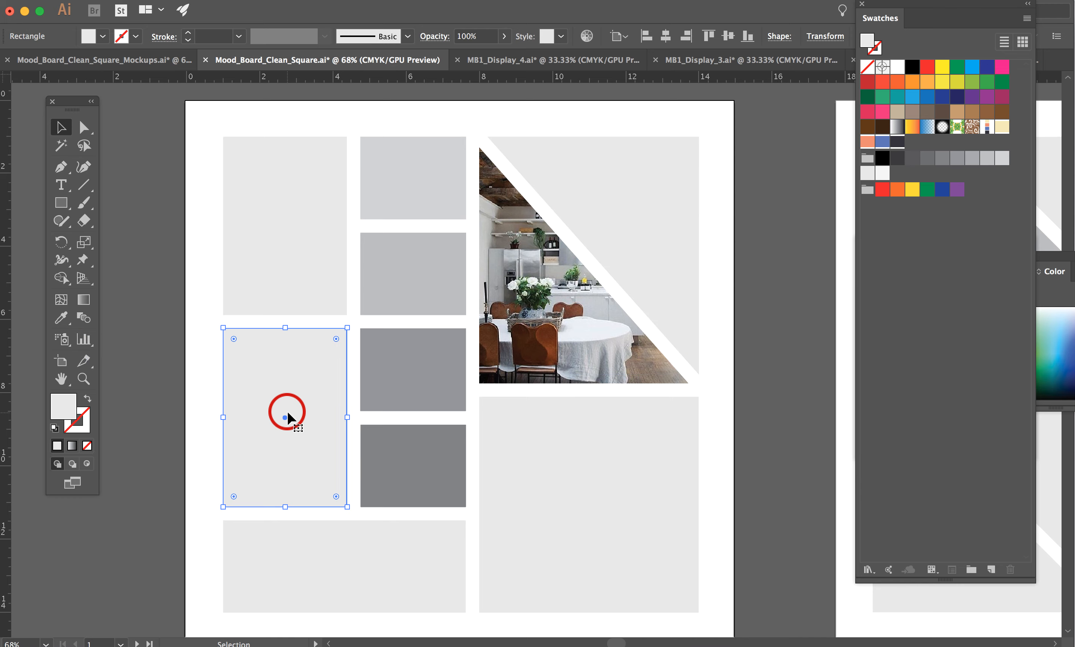
click(153, 60)
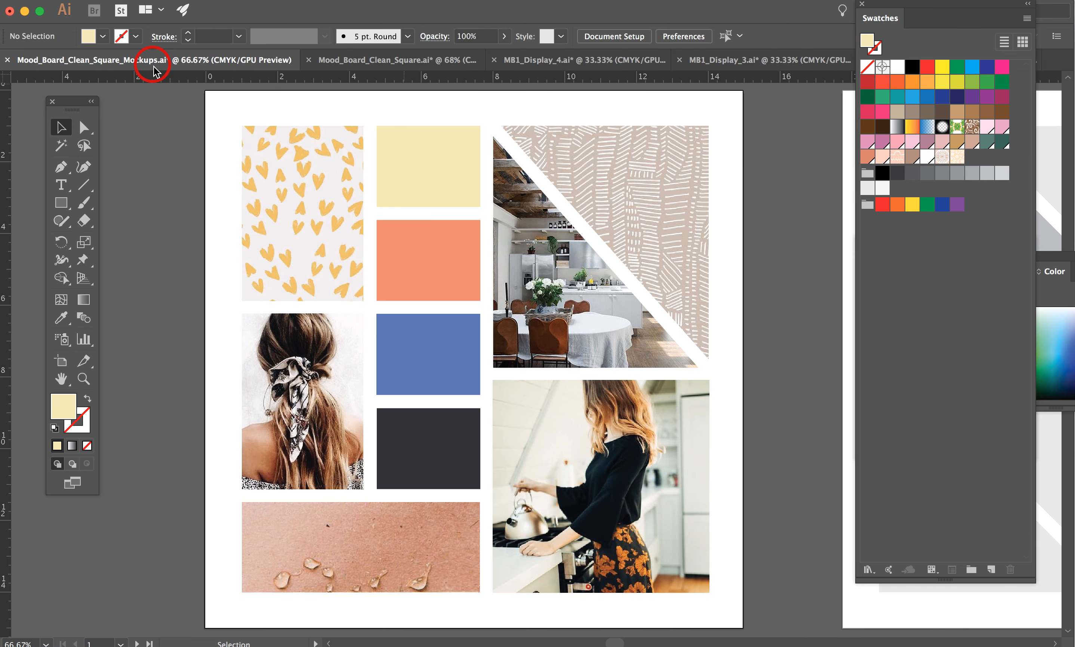
click(378, 61)
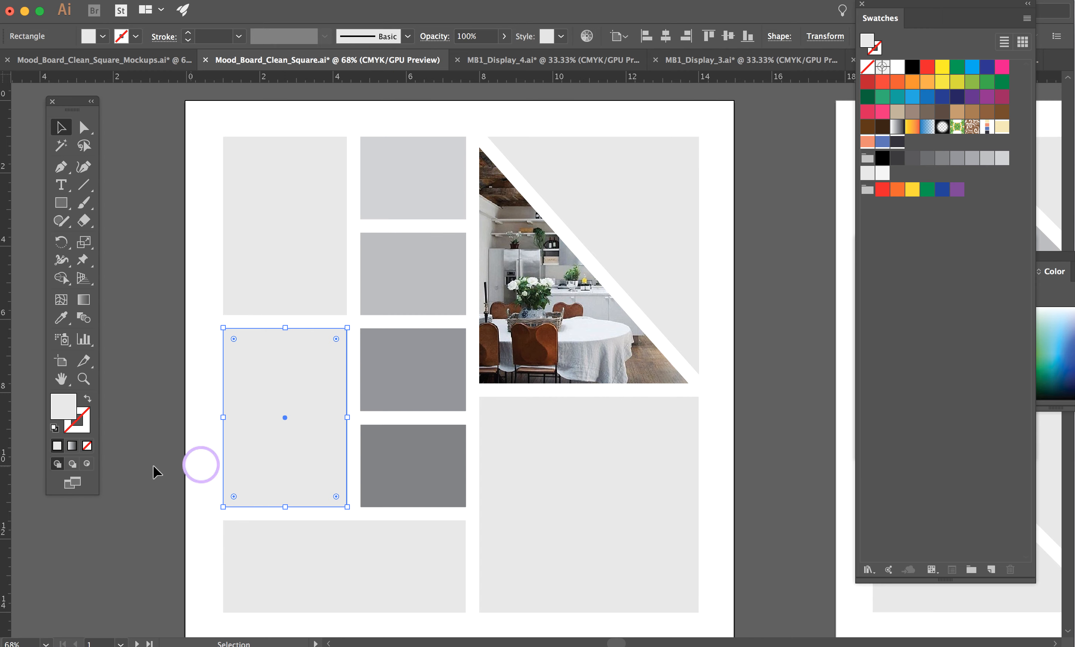
click(87, 465)
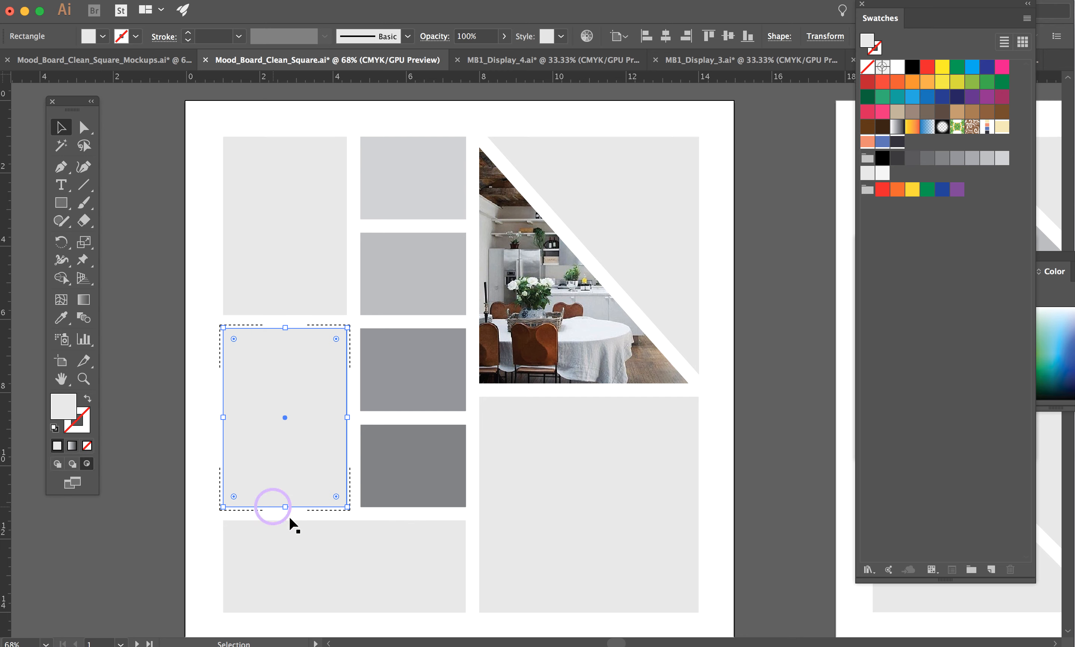
click(126, 1)
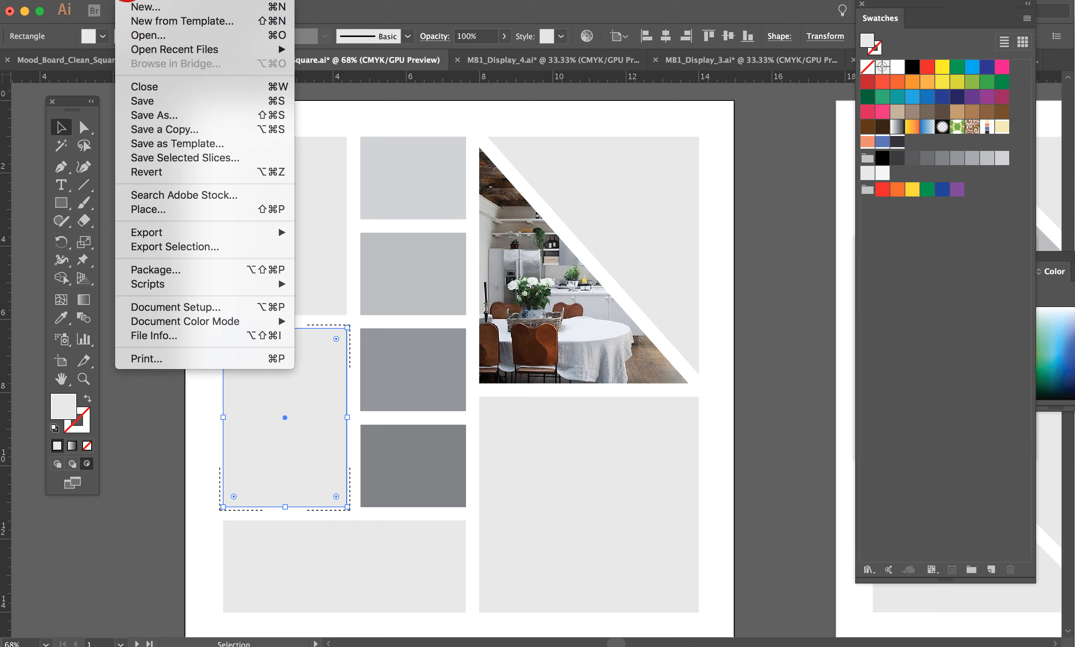
click(191, 213)
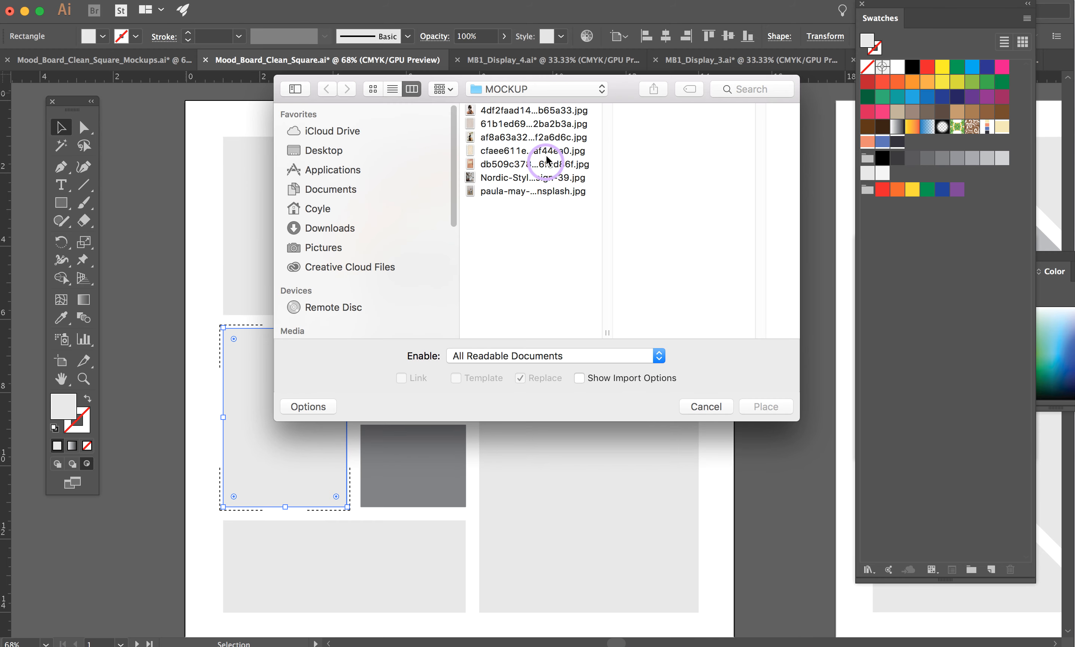
click(533, 112)
click(762, 410)
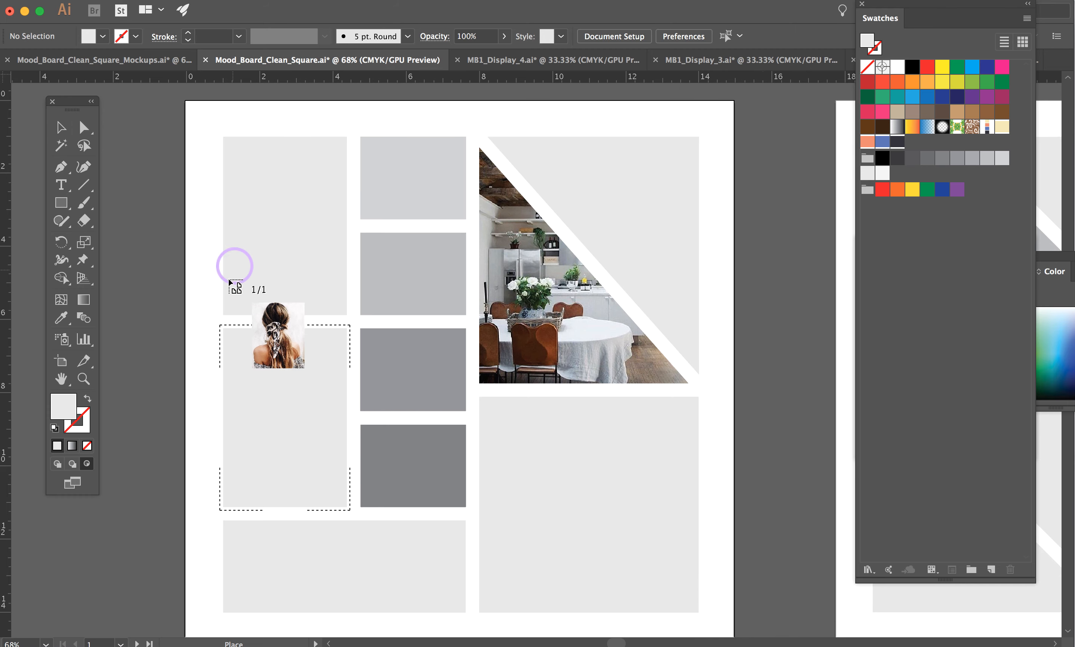
drag(210, 314, 374, 520)
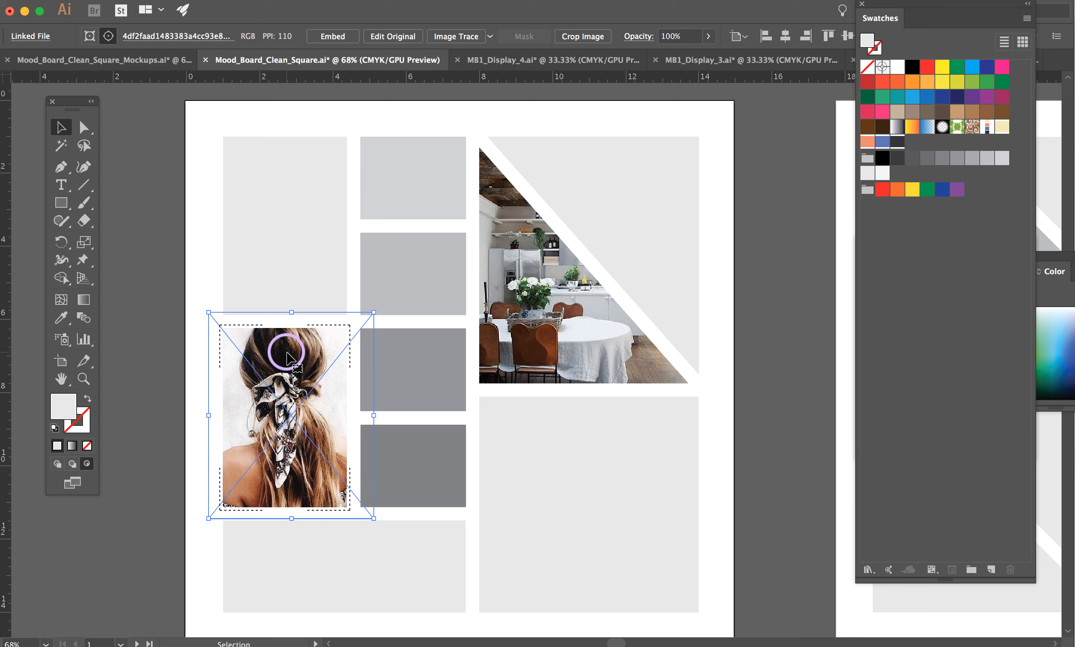
Shift the hair scarf photo slightly down within its rectangle, leave Draw Inside mode and select the photo's clip group
drag(286, 358, 303, 377)
click(168, 292)
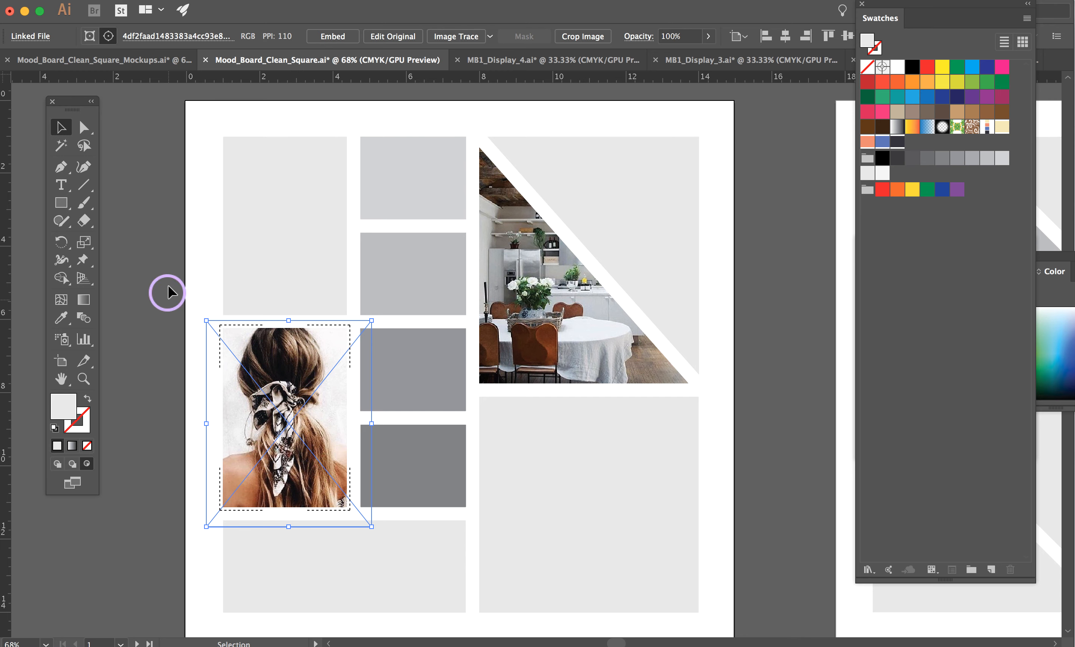
click(161, 258)
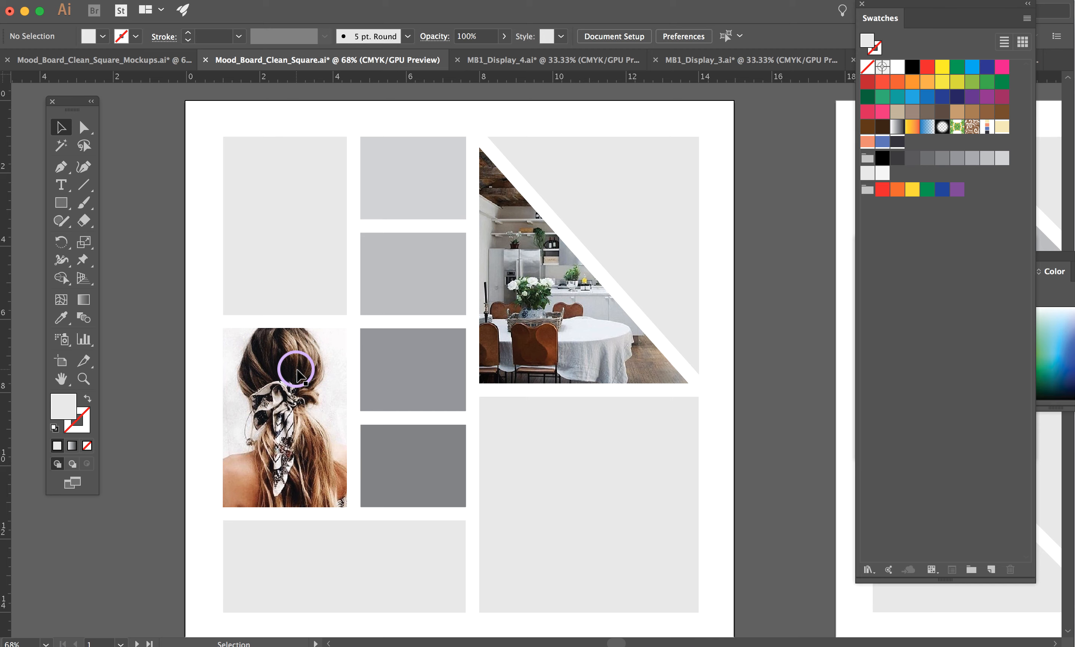
click(297, 371)
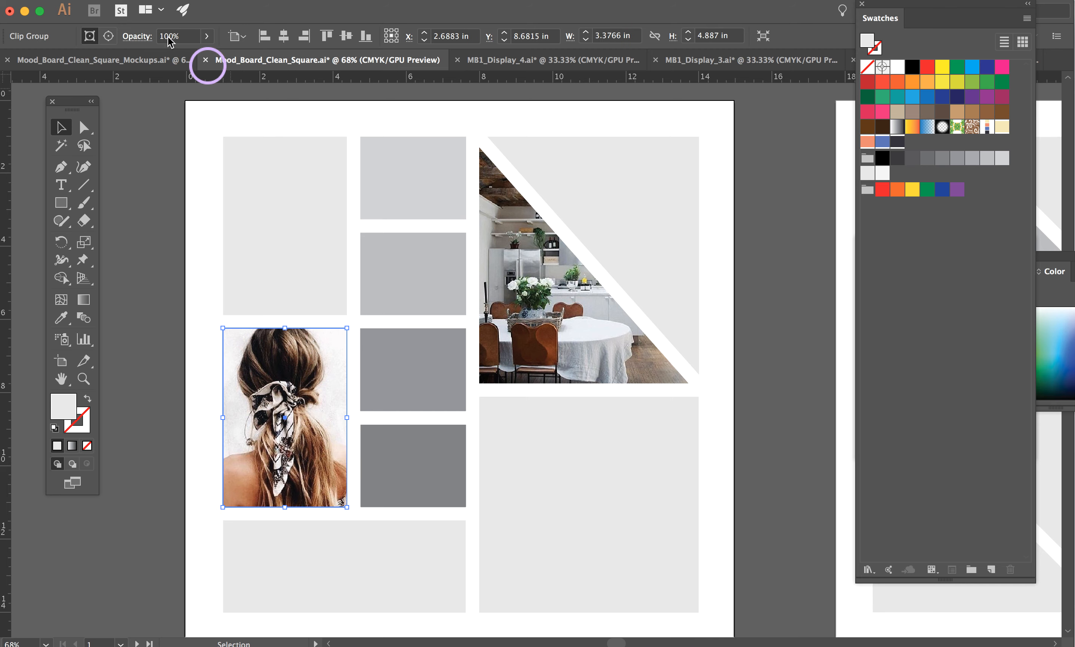
Release the clipping mask on the hair scarf photo's clip group
click(127, 1)
mouse_move(164, 0)
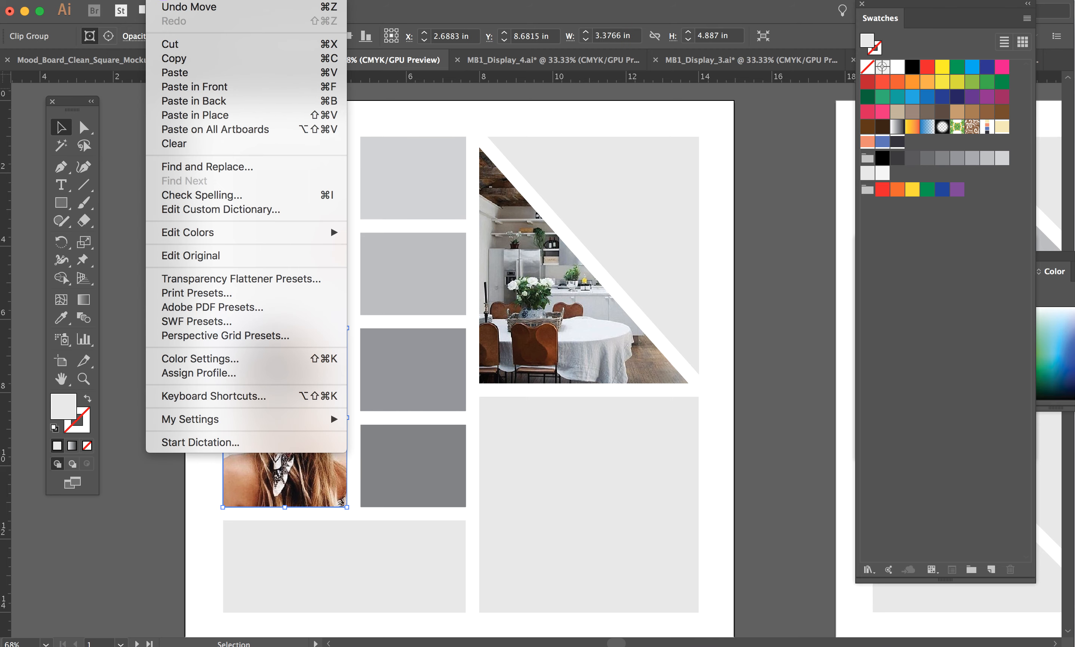
mouse_move(198, 1)
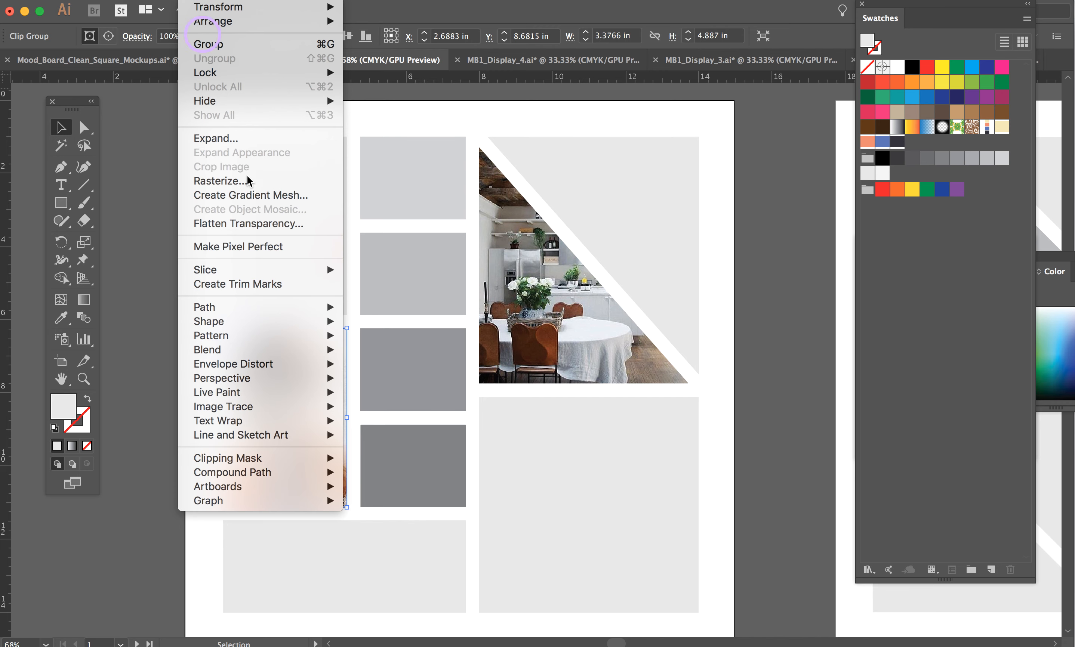
mouse_move(287, 467)
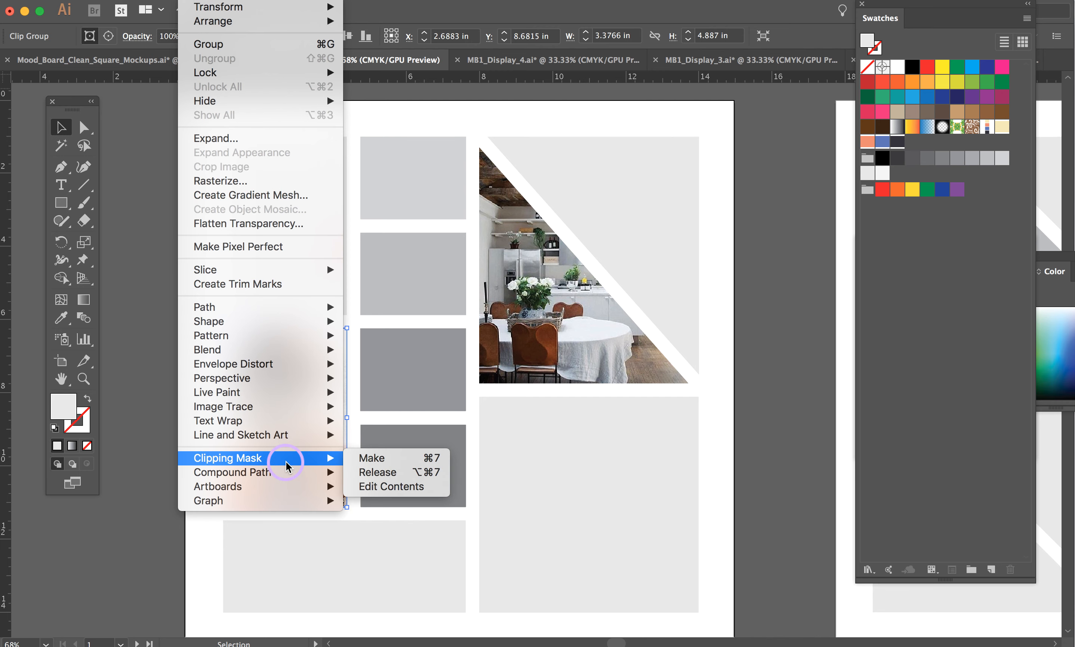
click(370, 476)
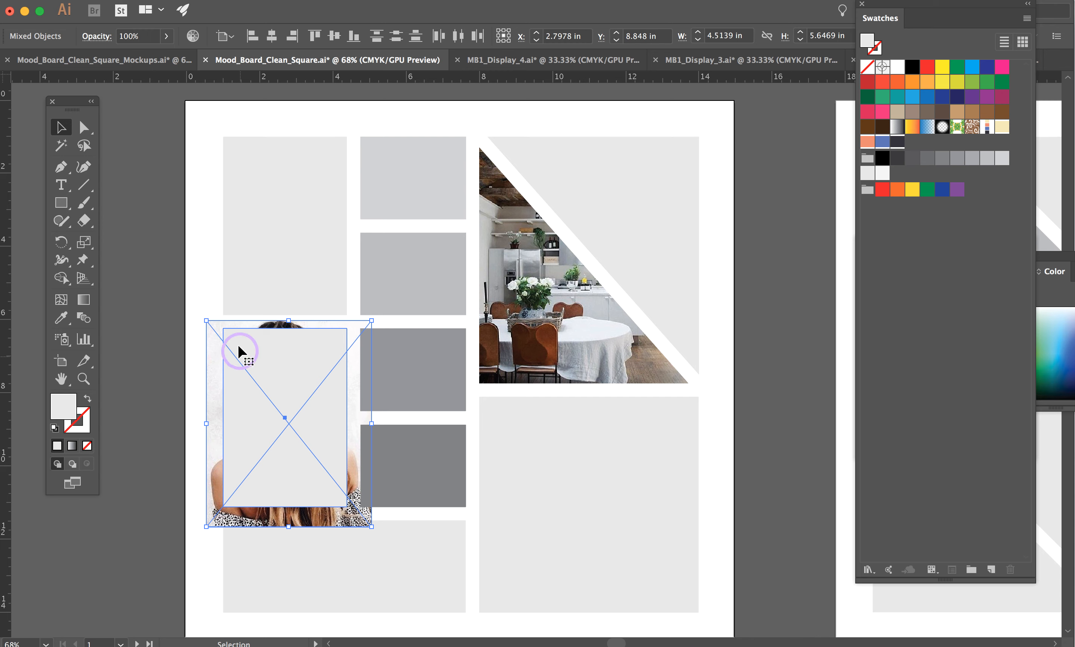
Delete the released hair scarf photo, leaving only the grey portrait rectangle in its place
click(151, 331)
click(215, 373)
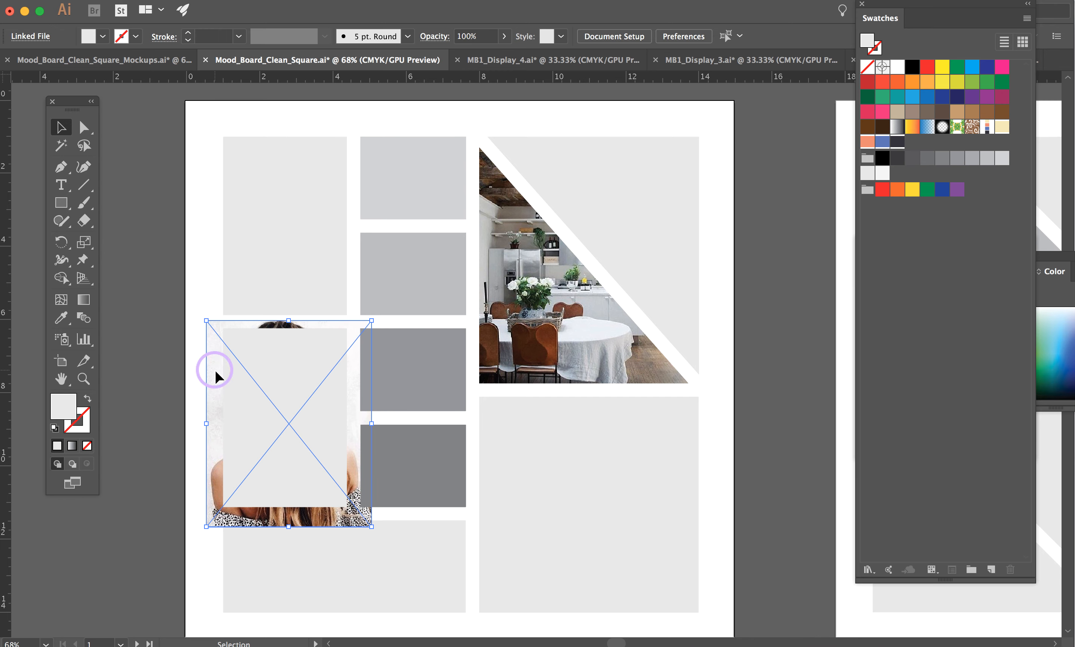
click(213, 424)
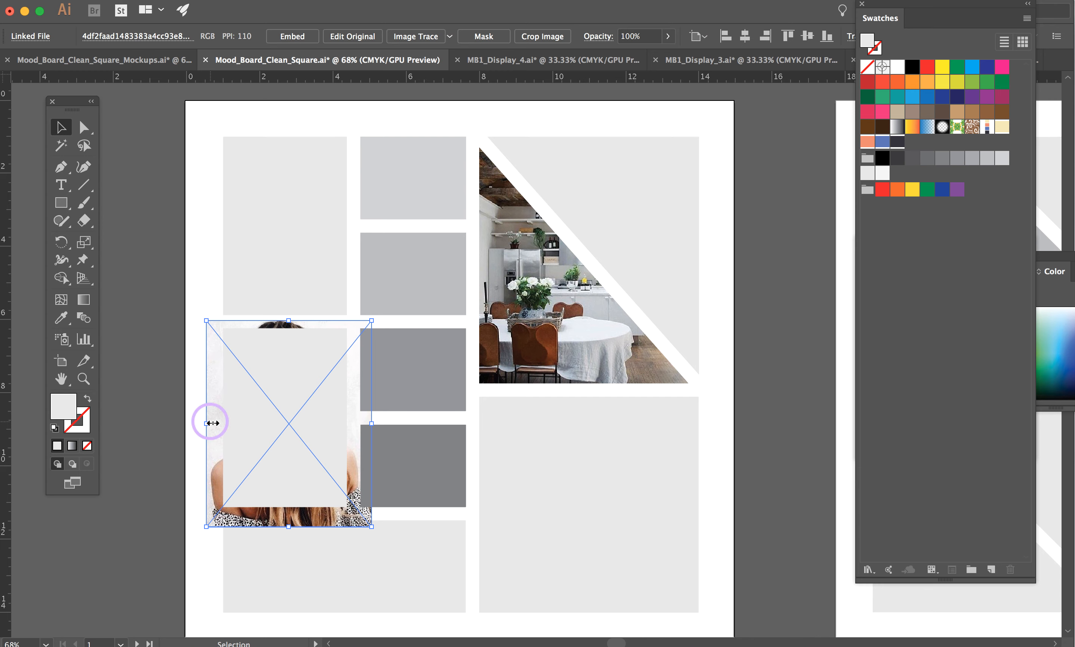
key(Delete)
Turn on Draw Inside mode for the emptied portrait rectangle and deselect it
click(284, 417)
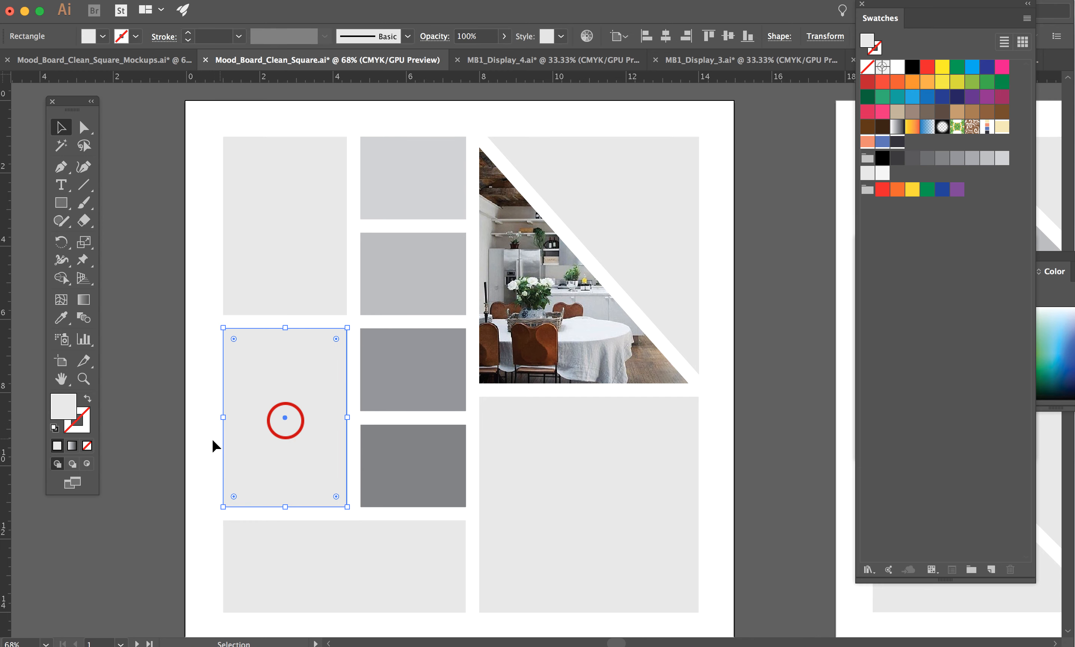
click(86, 464)
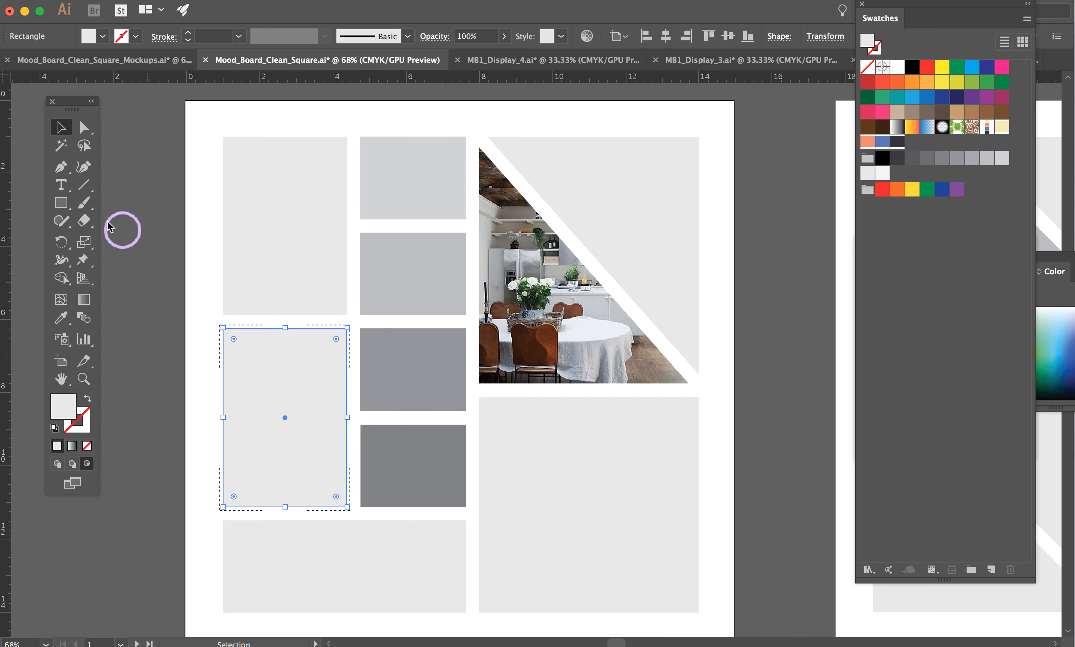
click(135, 242)
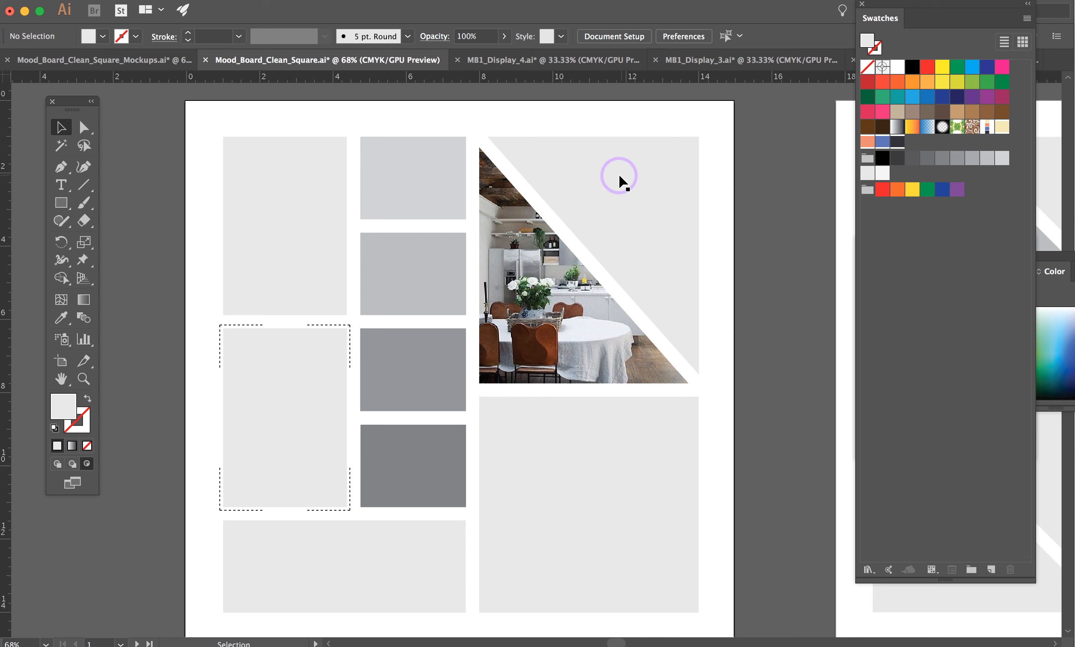
Move the kitchen photo's clip group down and to the right, undo the move and deselect the group
click(551, 322)
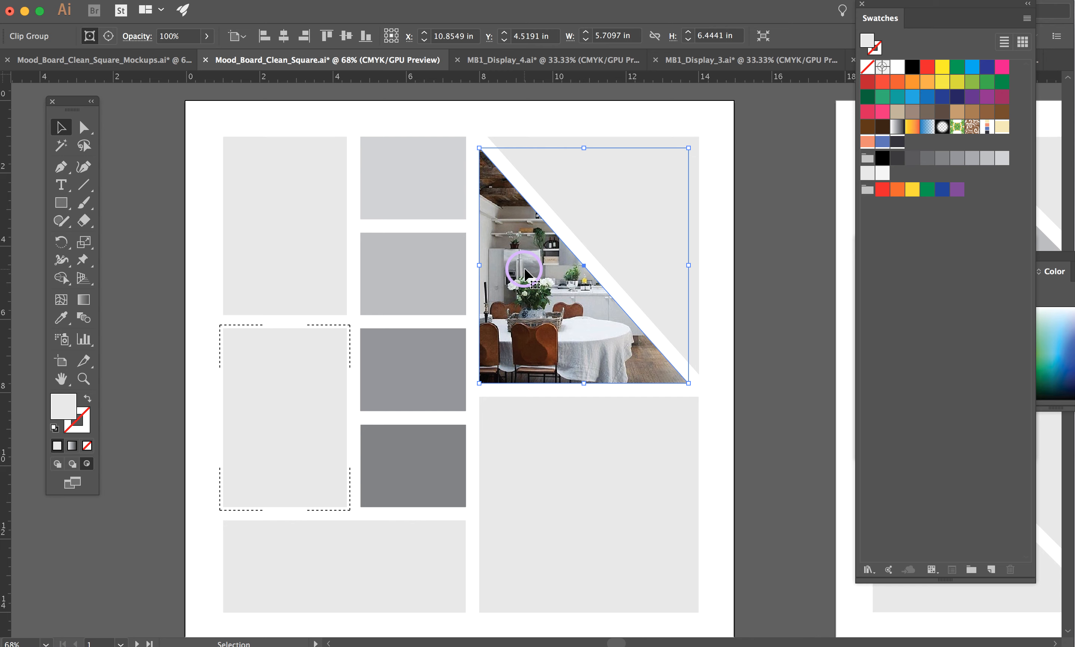
drag(525, 268, 555, 296)
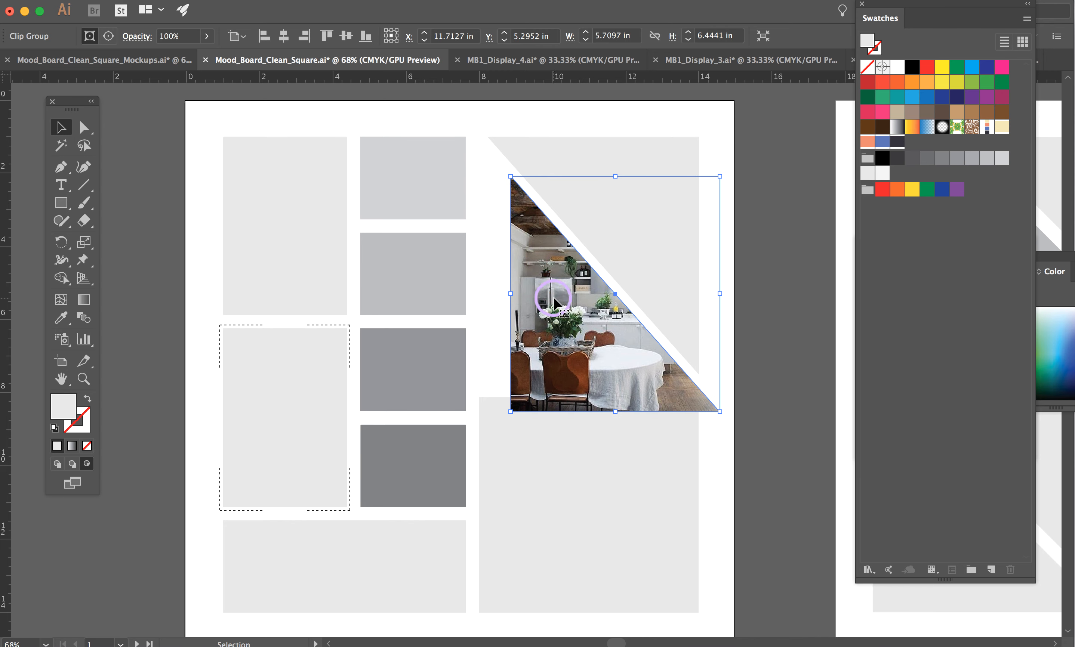
key(super+z)
key(v)
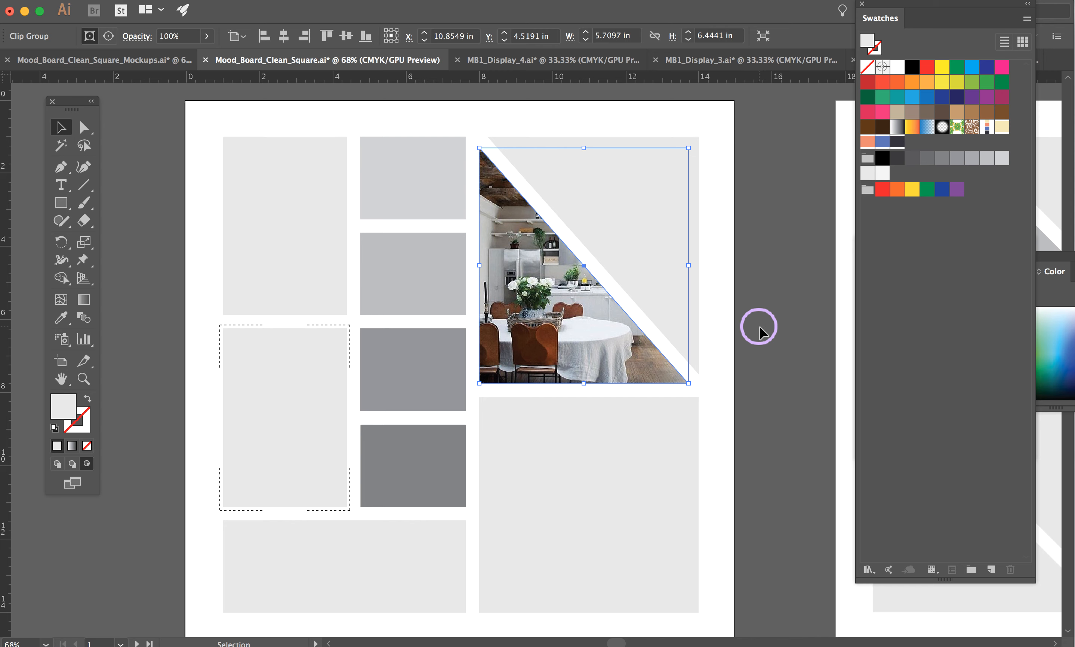
click(781, 336)
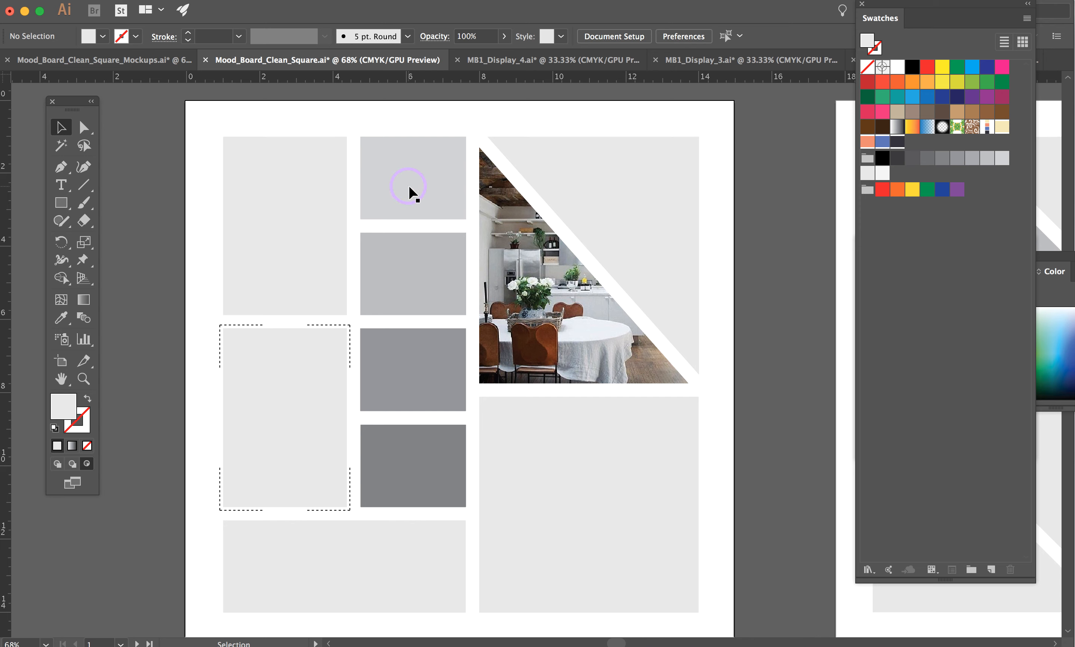
Fill the top two rectangles of the colour column with the pale yellow and coral swatches, following the mockup document
click(425, 188)
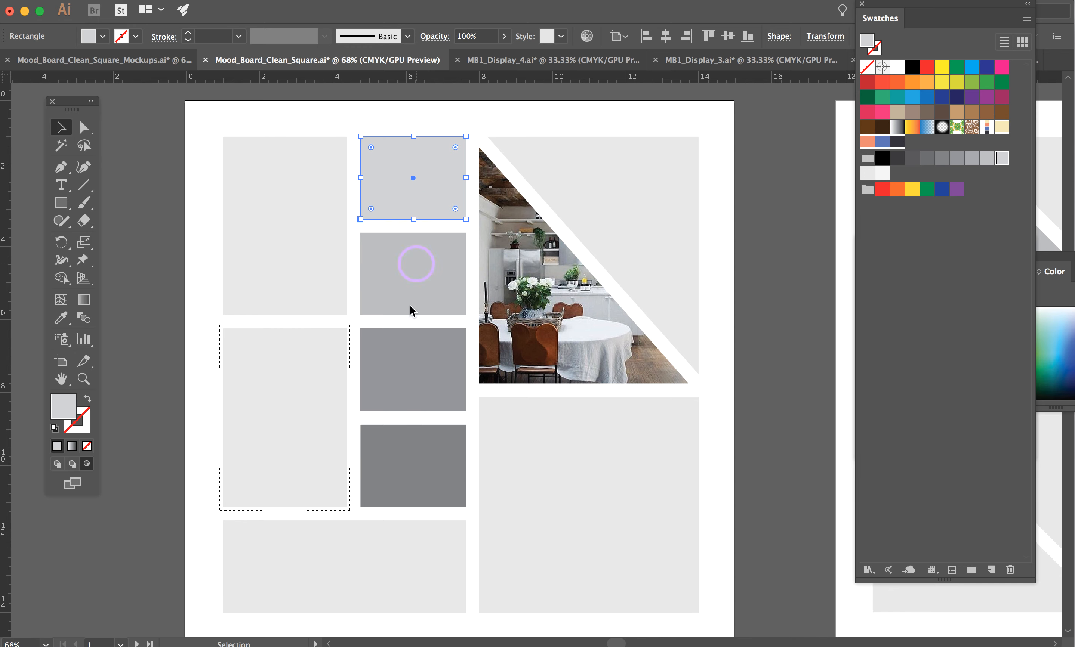
click(145, 60)
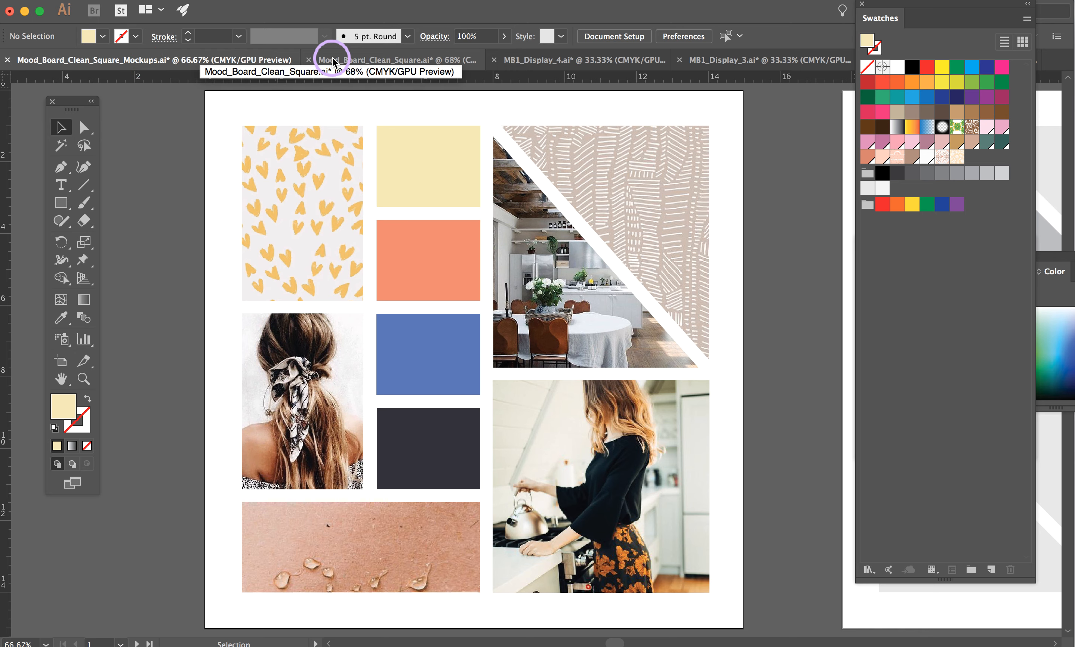
click(333, 61)
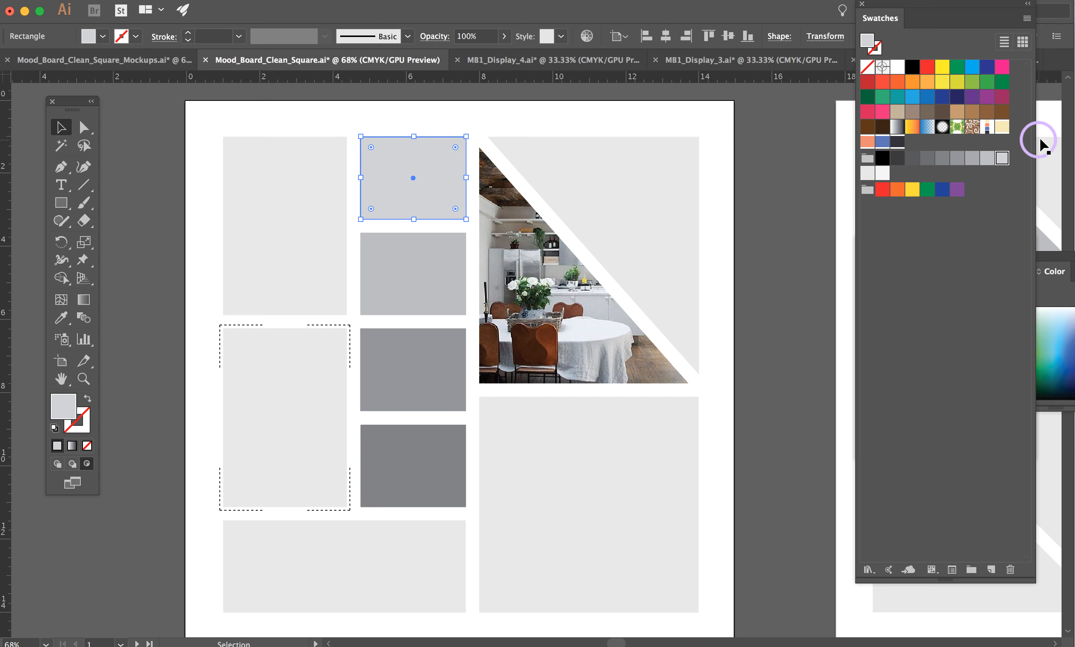
click(1002, 127)
click(403, 279)
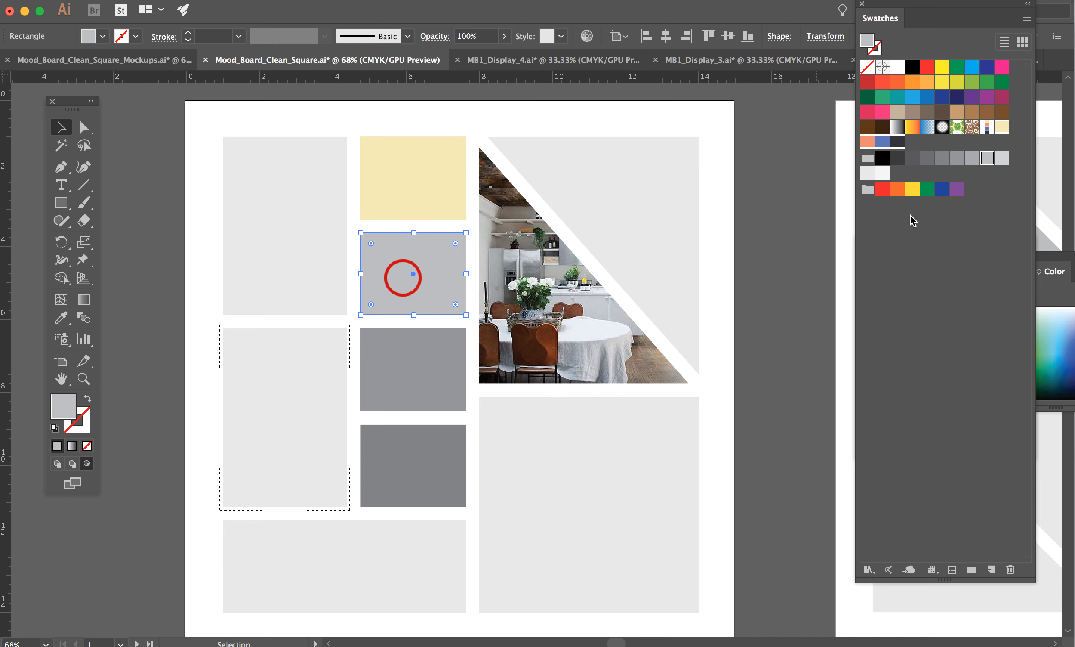
click(867, 143)
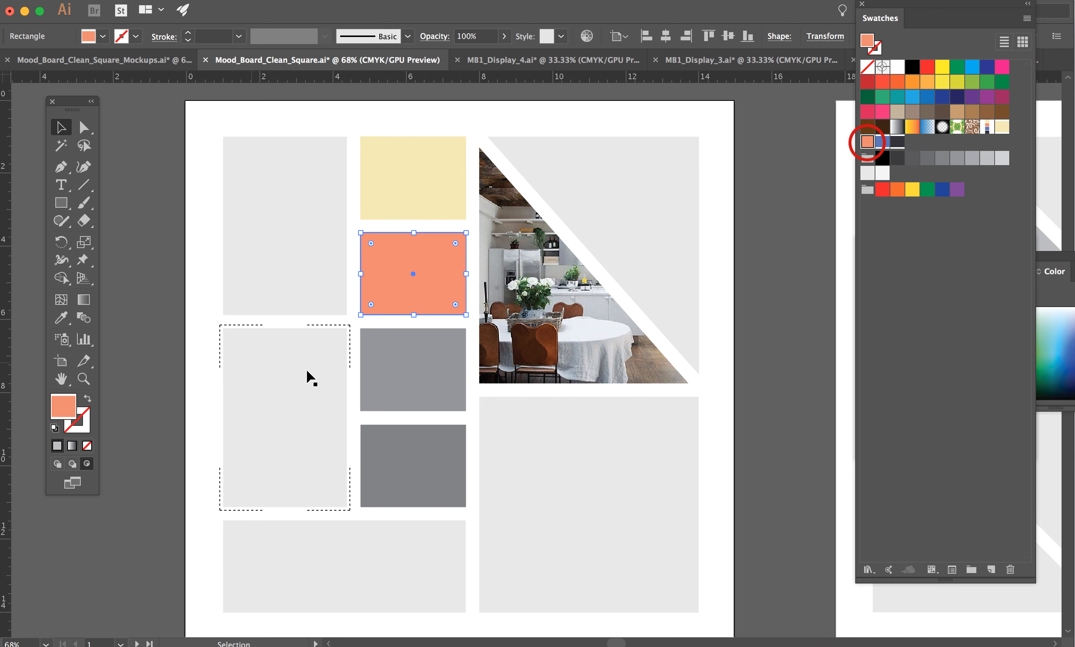
Fill the third colour rectangle with the blue swatch and the fourth with the dark charcoal swatch
click(407, 381)
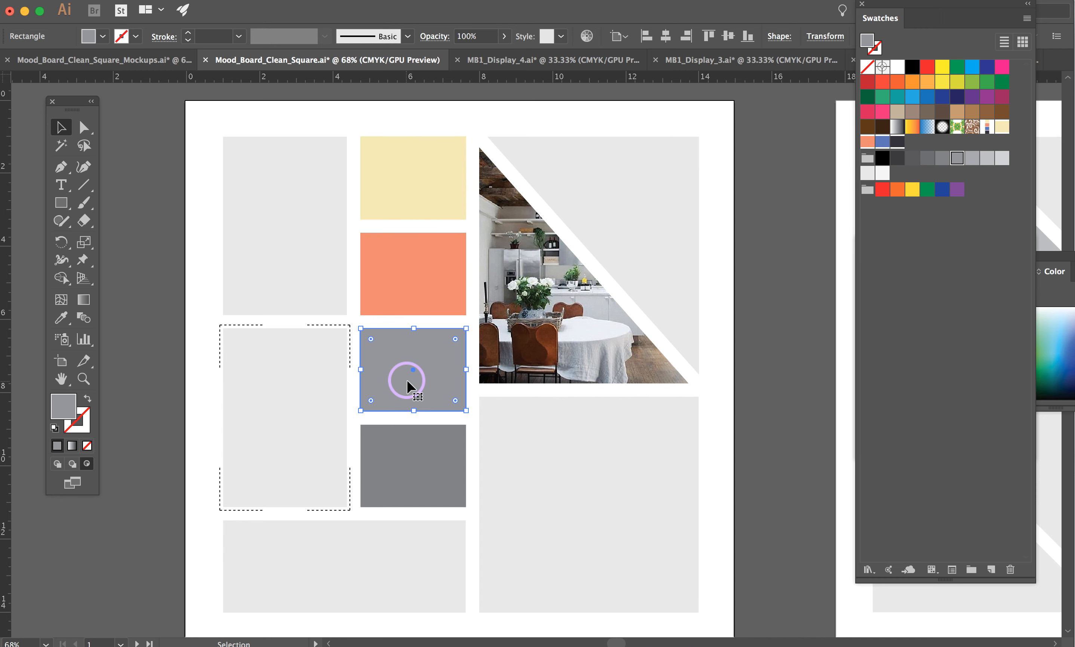
click(882, 142)
click(423, 471)
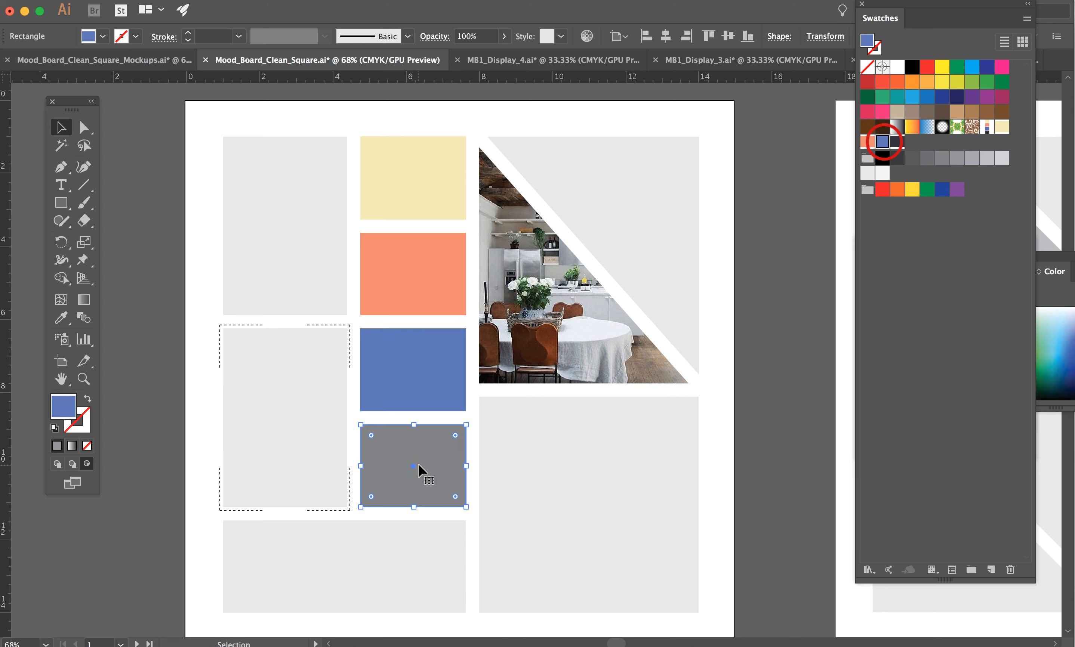
click(897, 141)
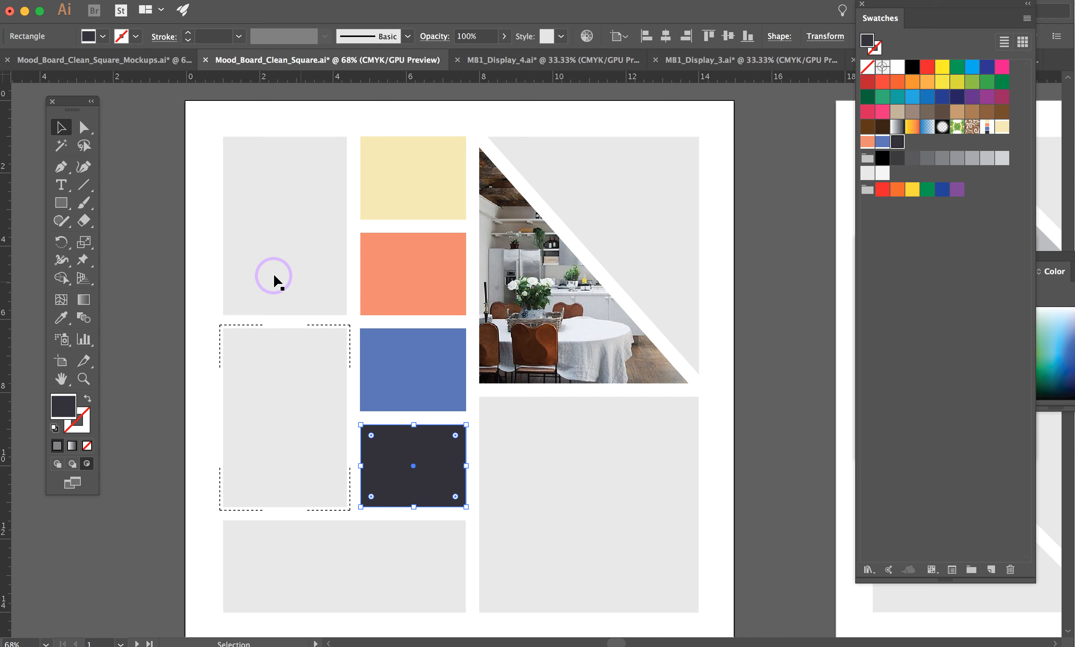
Switch Draw Inside mode to the upper portrait rectangle and return to normal drawing with nothing selected
click(273, 239)
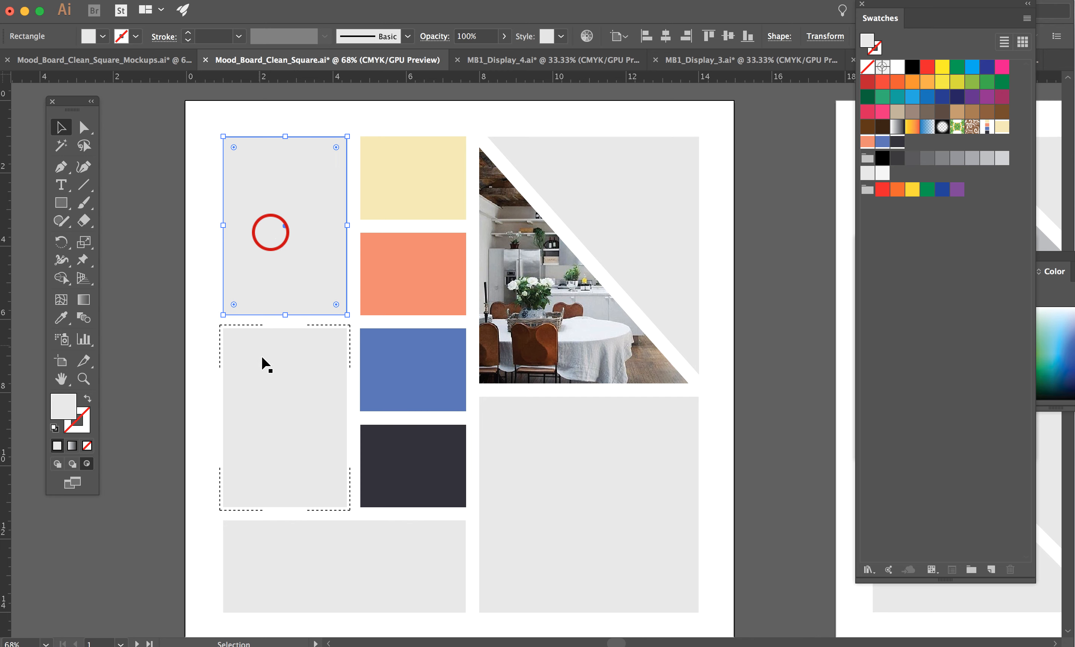
click(284, 389)
click(196, 389)
click(282, 226)
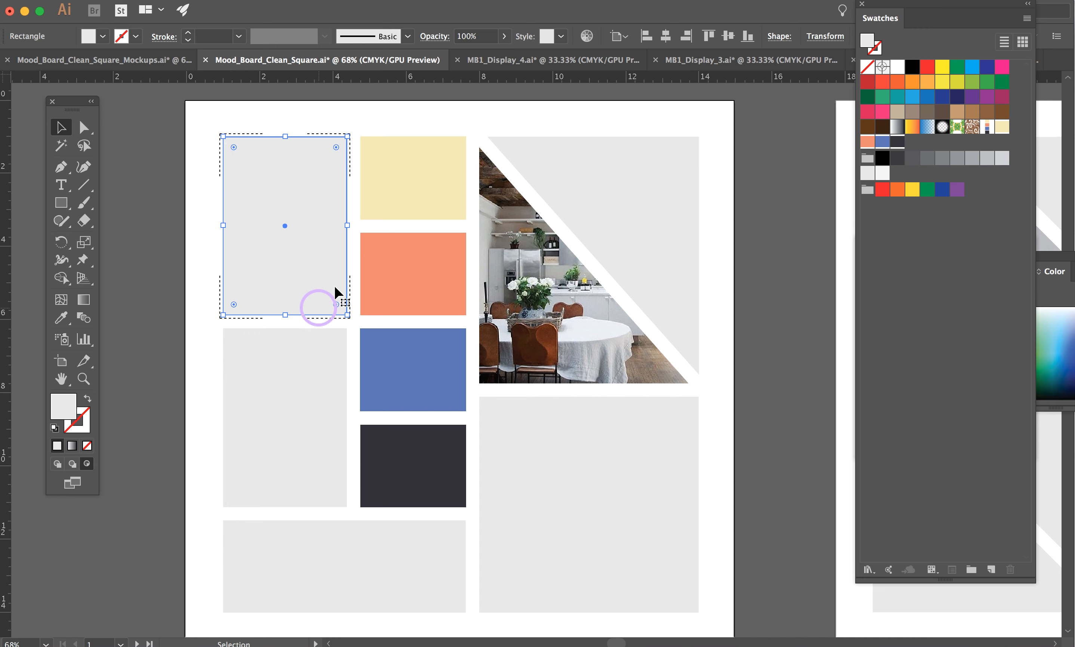
click(122, 183)
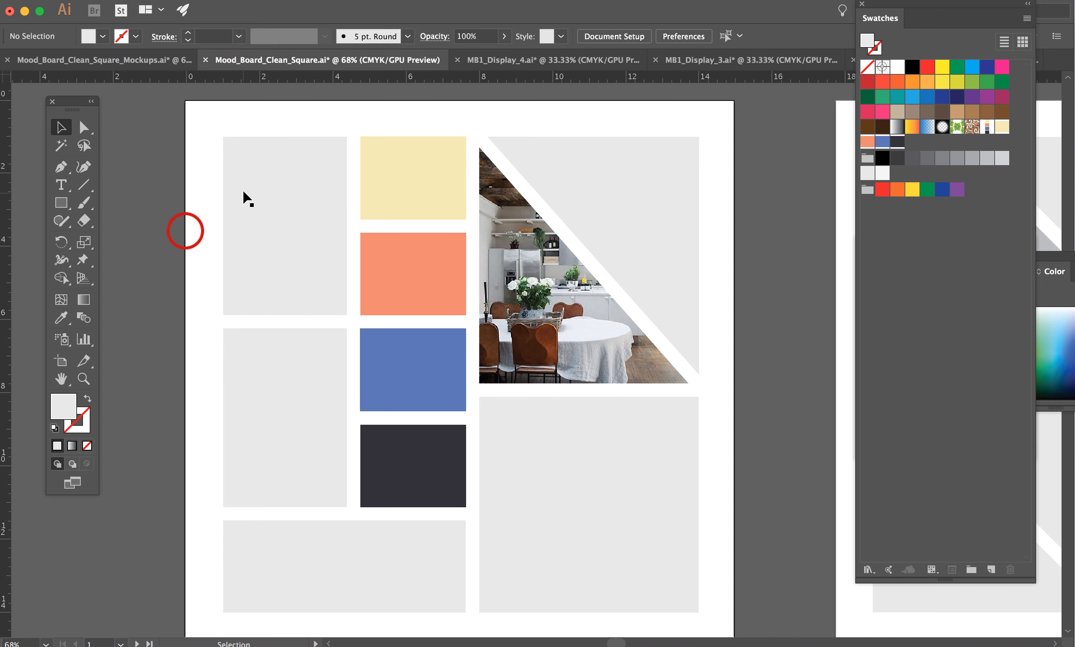
Fill the upper portrait rectangle with the peach zigzag-and-arch pattern from the user-defined swatch library OWS_SF_Light_Collection
click(284, 214)
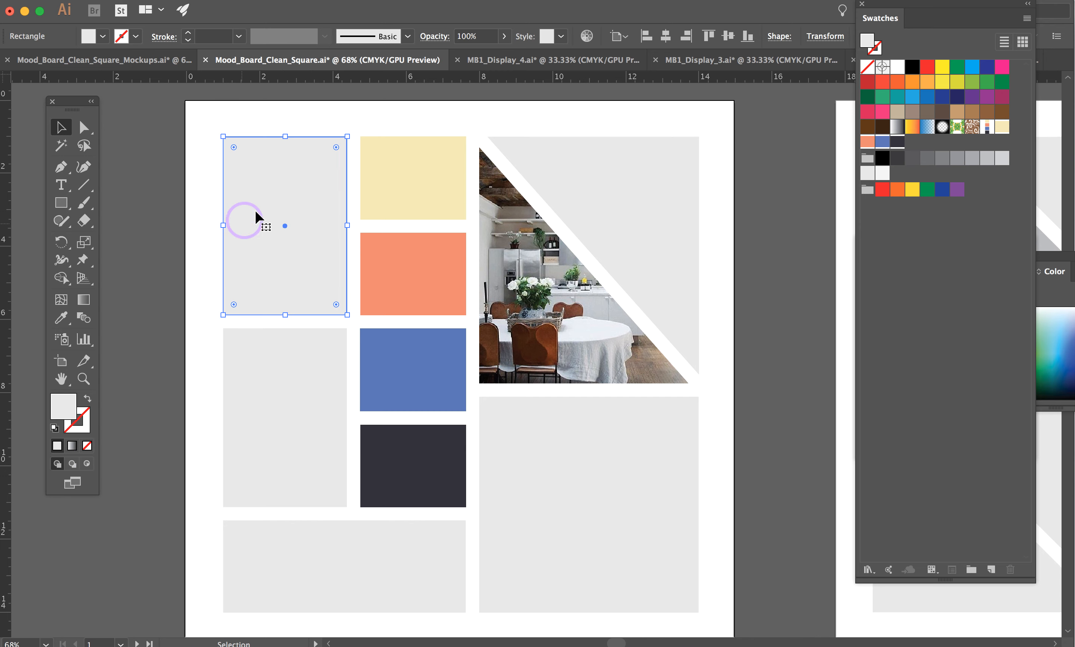
click(1026, 21)
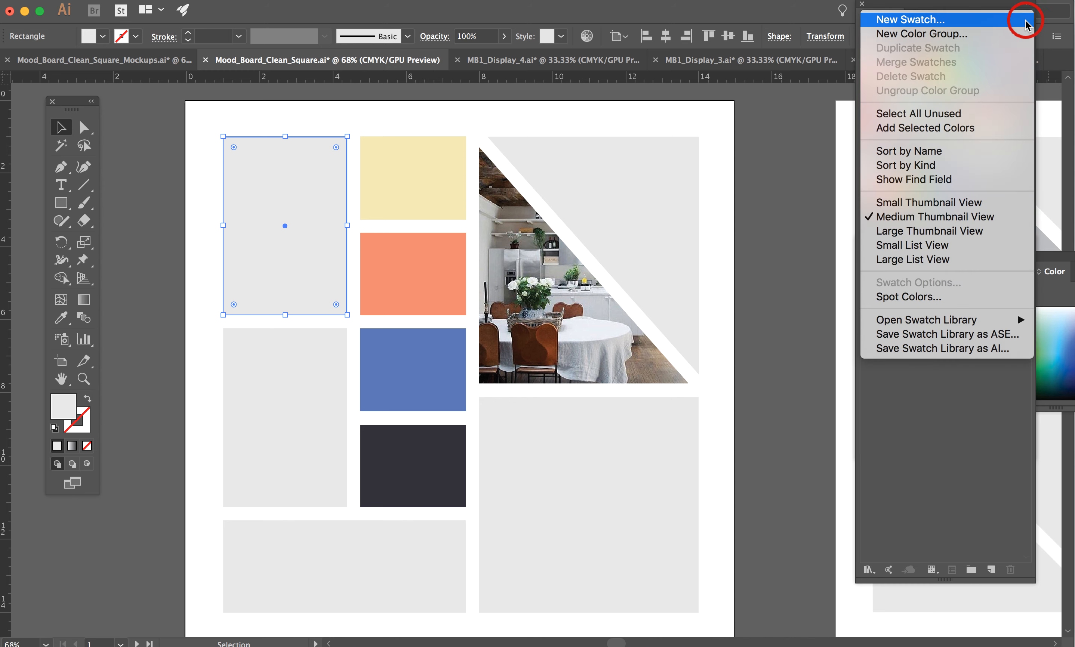
click(1009, 322)
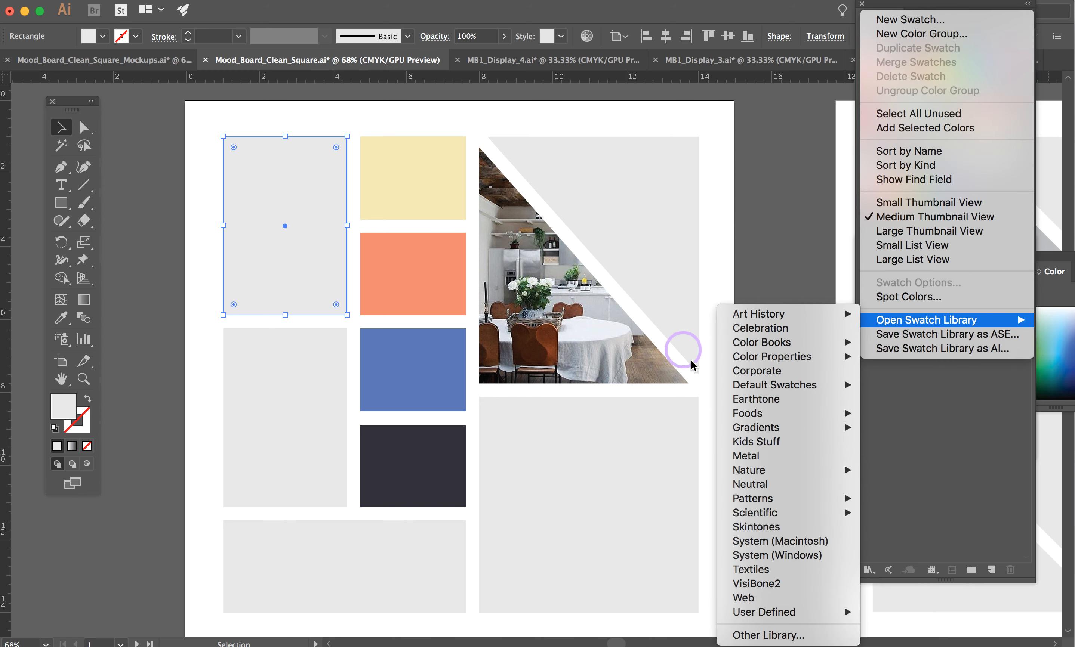
click(822, 612)
click(694, 608)
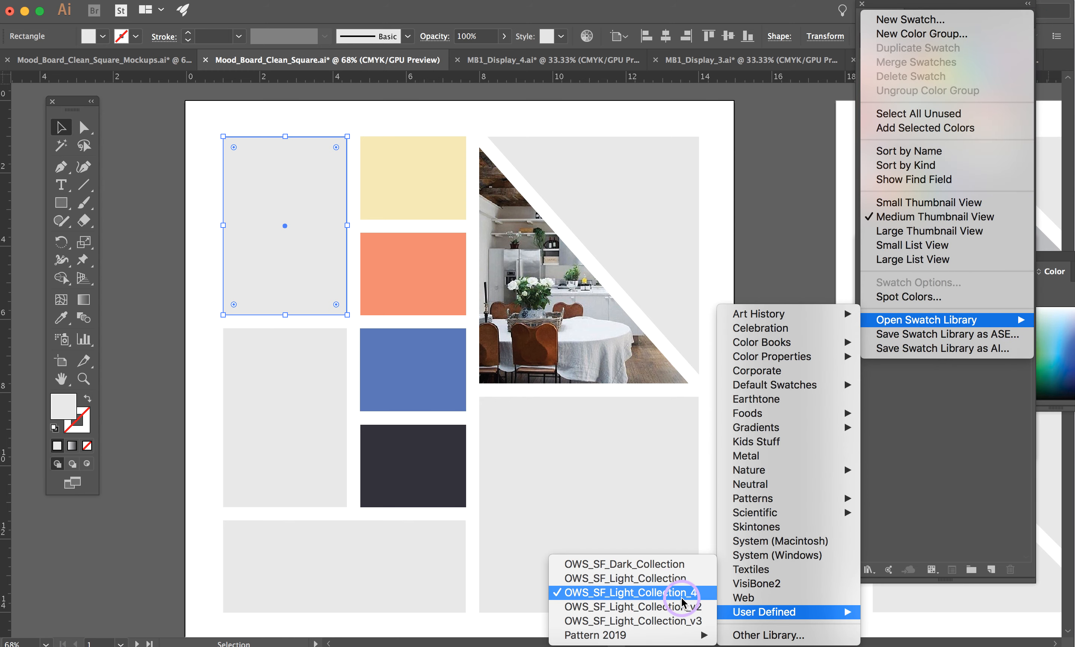
click(672, 580)
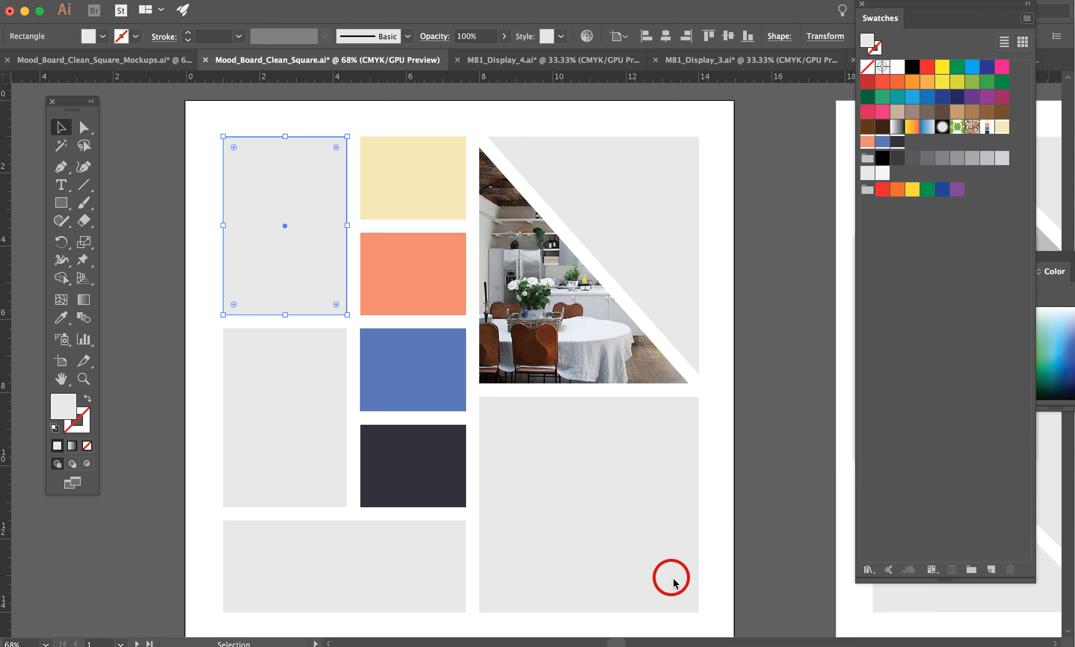
drag(952, 285, 863, 259)
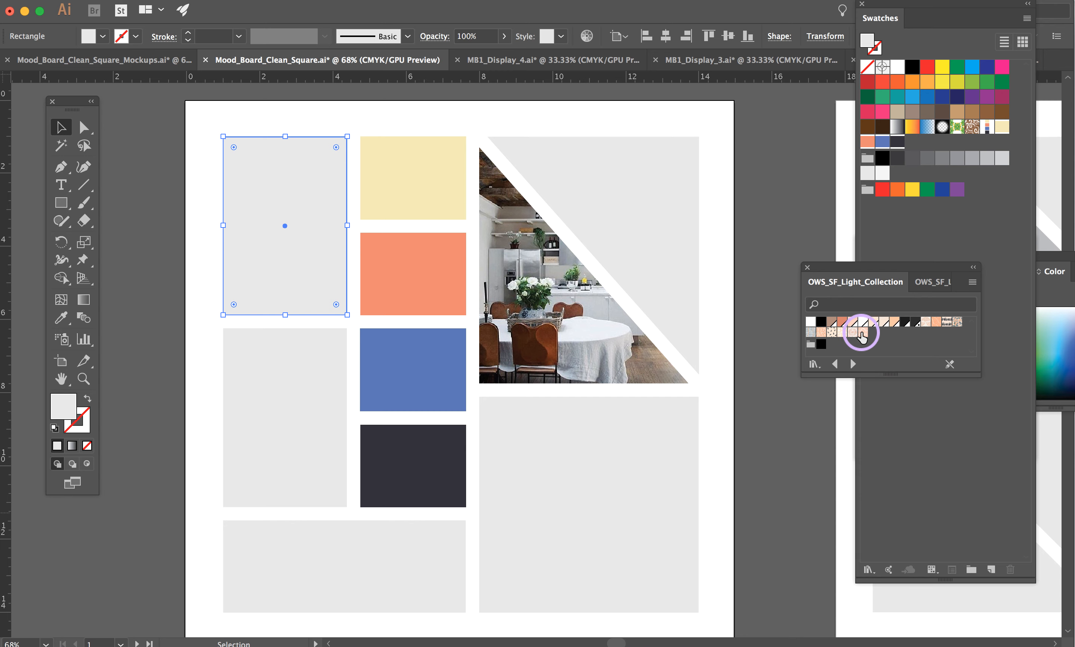
click(864, 333)
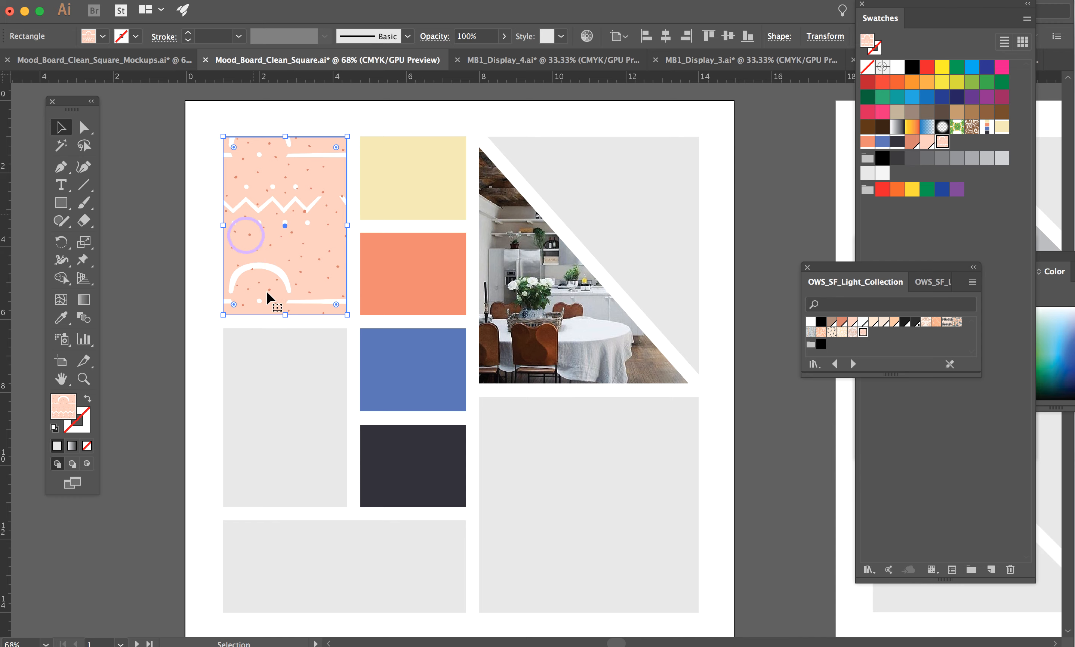
Compare the template with the Mood_Board_Clean_Square_Mockups.ai document, deselect the patterned rectangle and return to Mood_Board_Clean_Square.ai
click(154, 60)
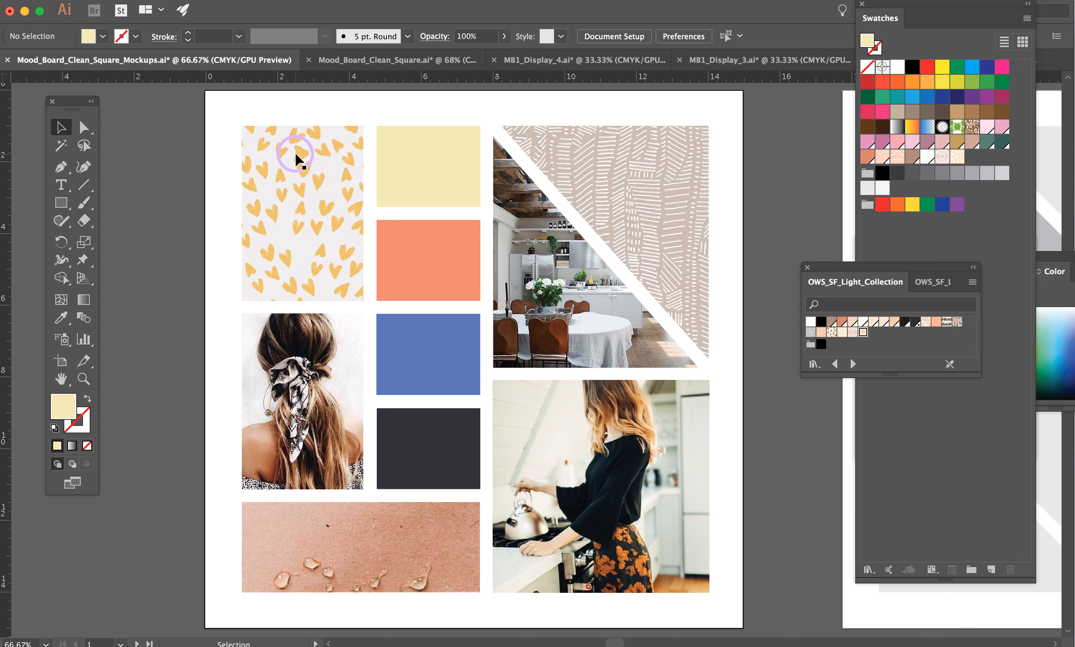
click(386, 60)
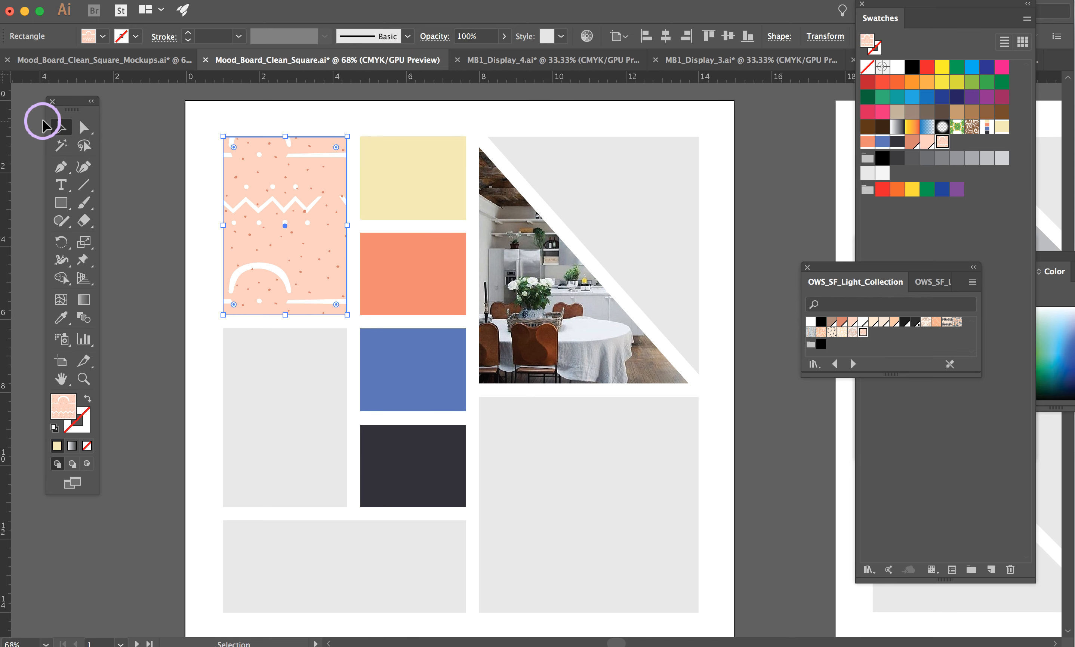
click(181, 272)
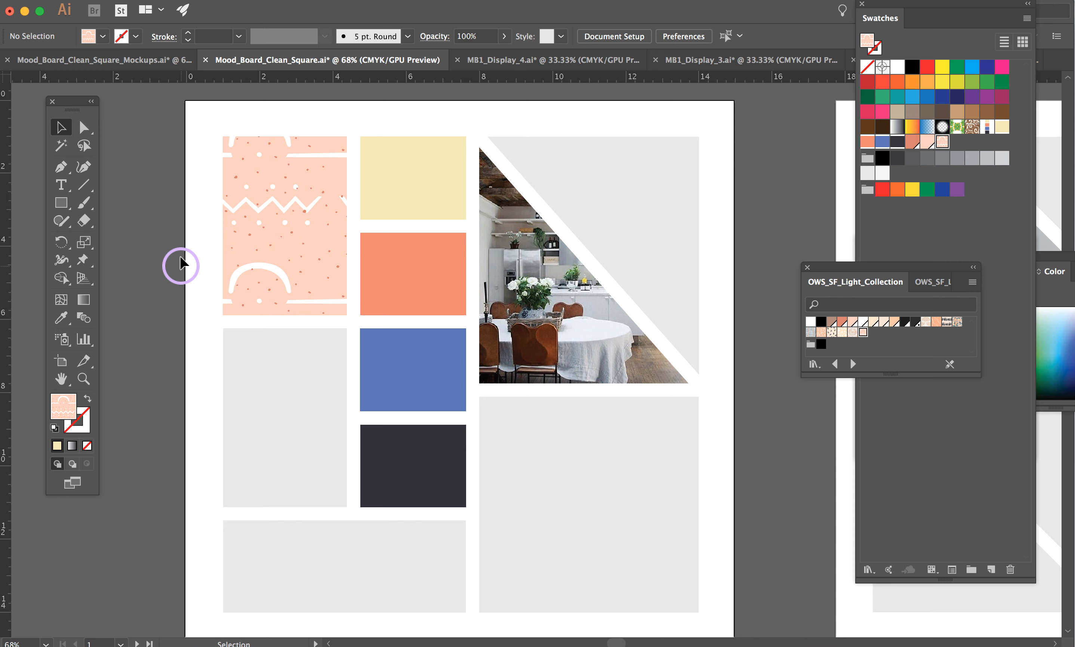
click(100, 65)
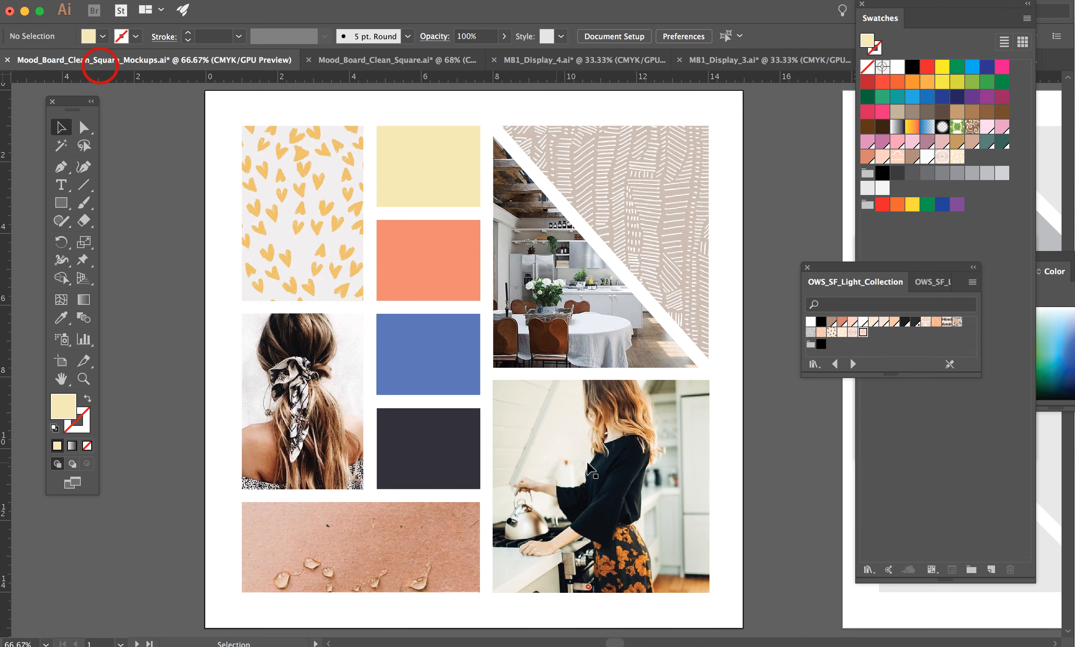
click(384, 60)
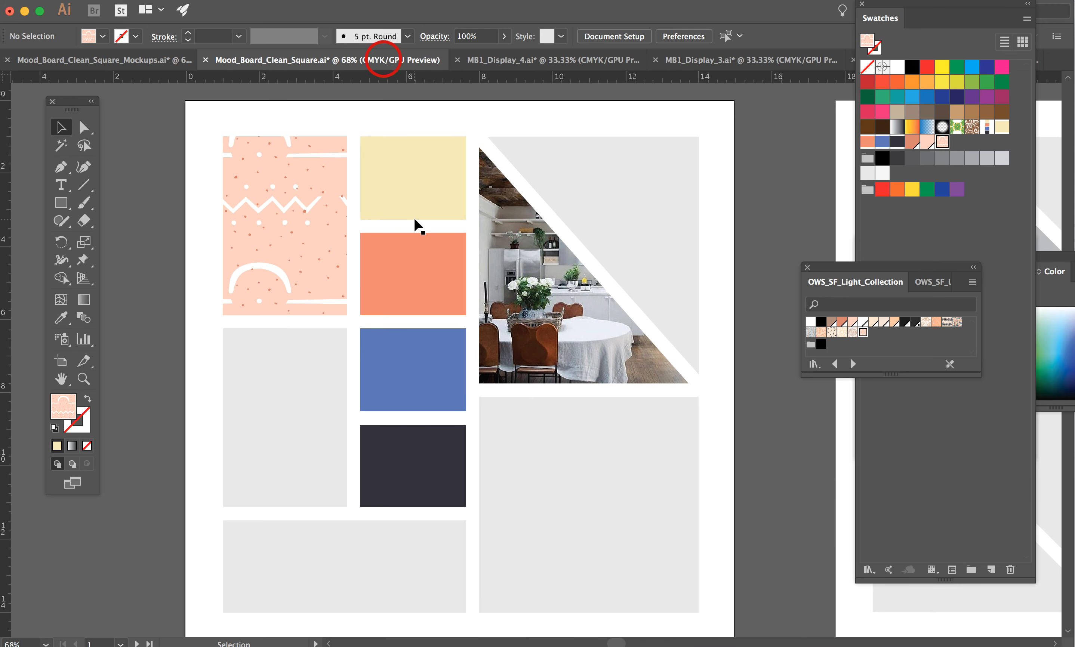